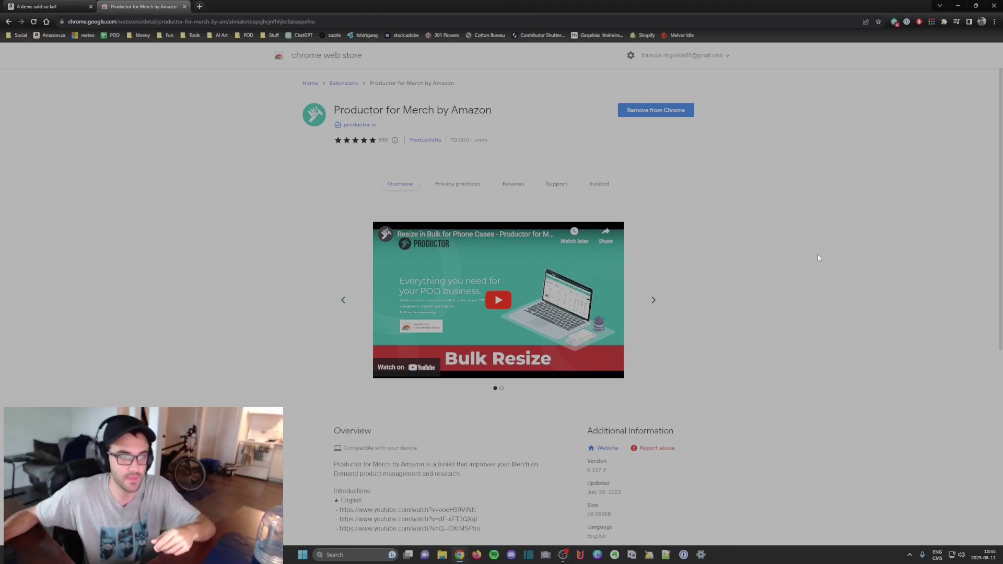
Step: Read through the Productor for Merch by Amazon extension's full overview, and return to the Merch on Demand dashboard tab
scroll(817, 256, down, 5)
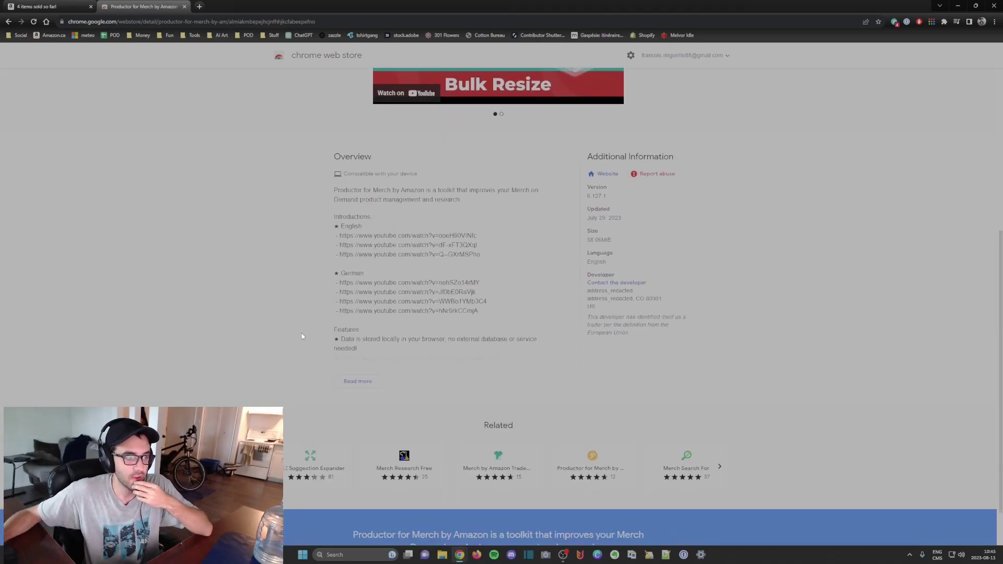
click(357, 380)
scroll(335, 321, up, 5)
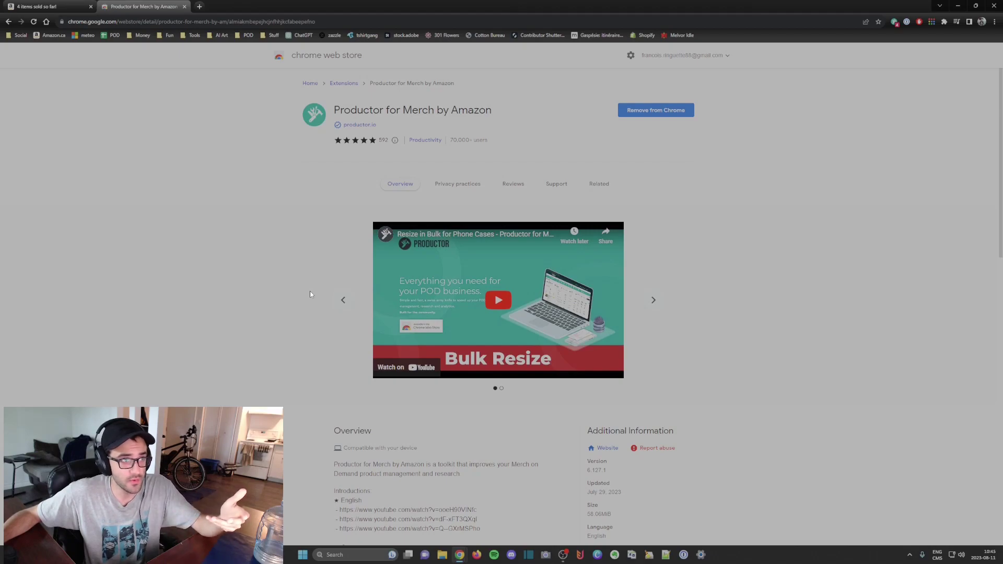
key(ctrl+Tab)
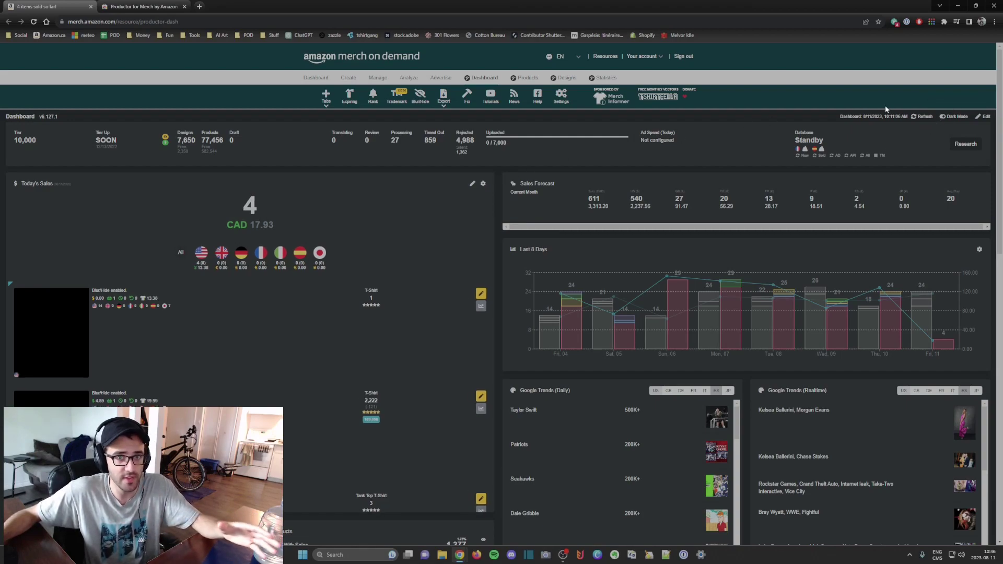
Step: Turn the dashboard's dark mode off and back on
click(942, 117)
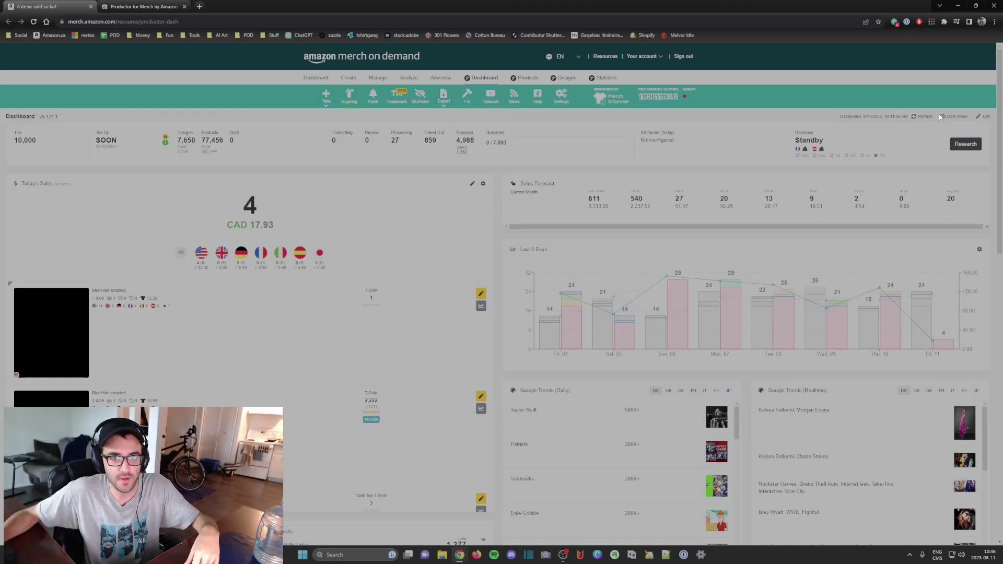
click(942, 116)
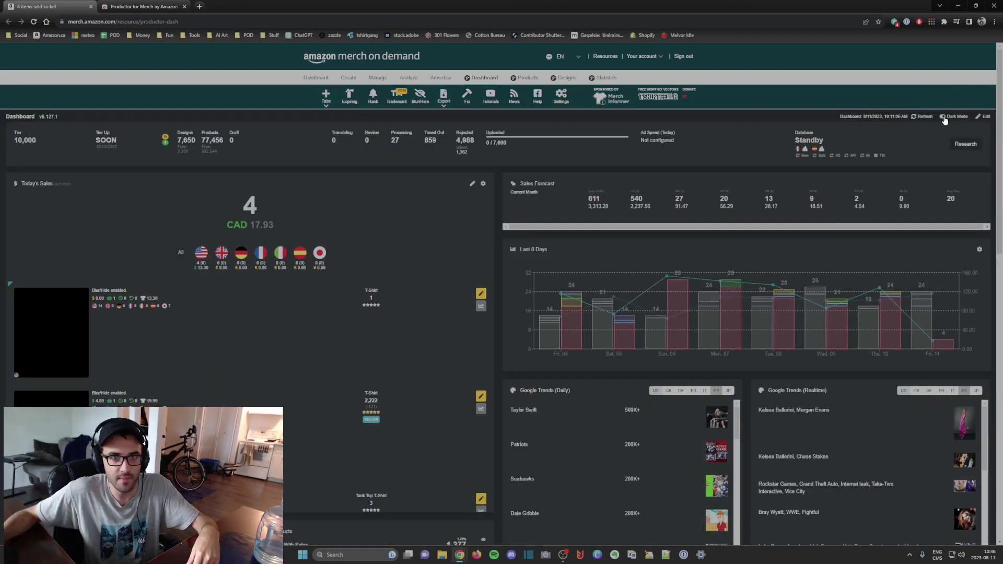
Step: Put the dashboard layout into edit mode and shorten the Today's Sales widget
click(984, 119)
drag(484, 512, 487, 472)
scroll(479, 238, down, 2)
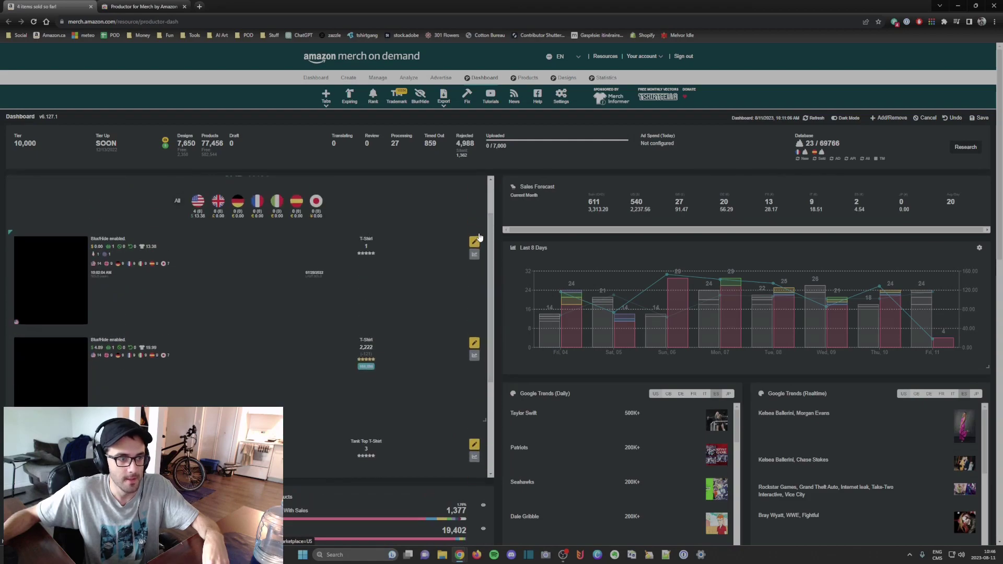
scroll(479, 238, up, 2)
scroll(494, 319, down, 3)
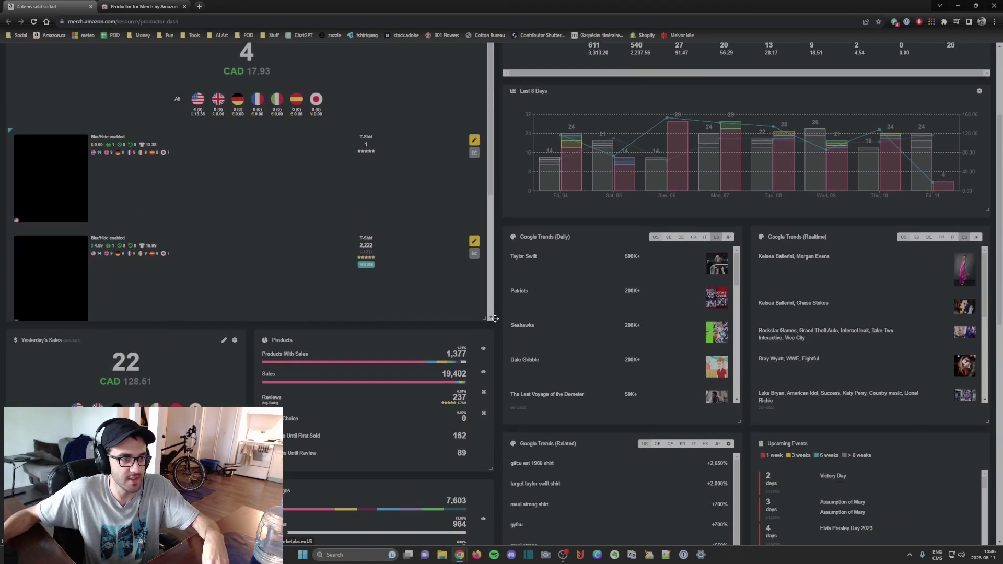
mouse_move(494, 319)
mouse_down()
mouse_move(405, 269)
mouse_move(444, 251)
mouse_move(494, 312)
mouse_up()
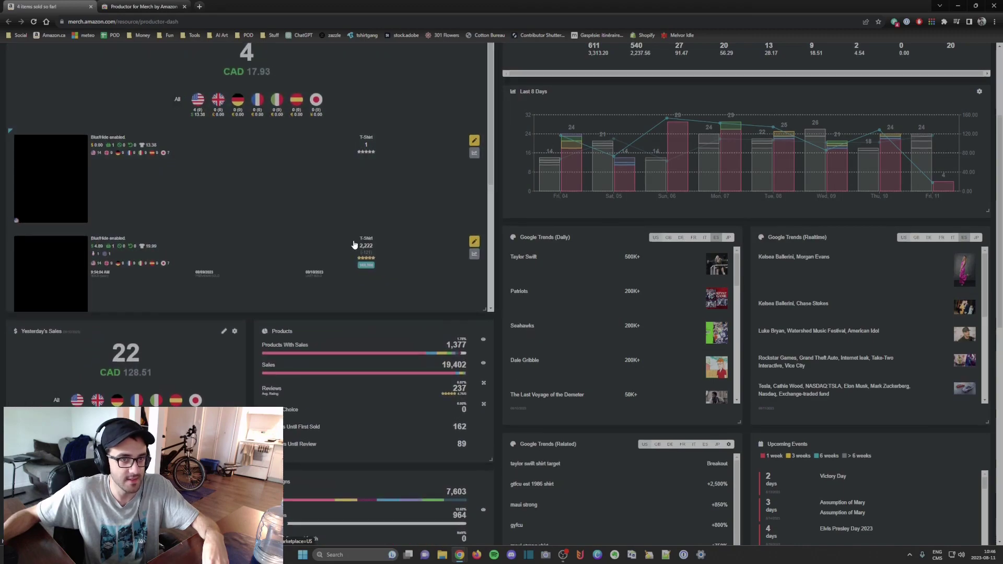
Step: Open the list for adding or removing widgets, look through the available widgets, and close it without changes
scroll(354, 245, up, 3)
click(890, 117)
scroll(408, 170, down, 3)
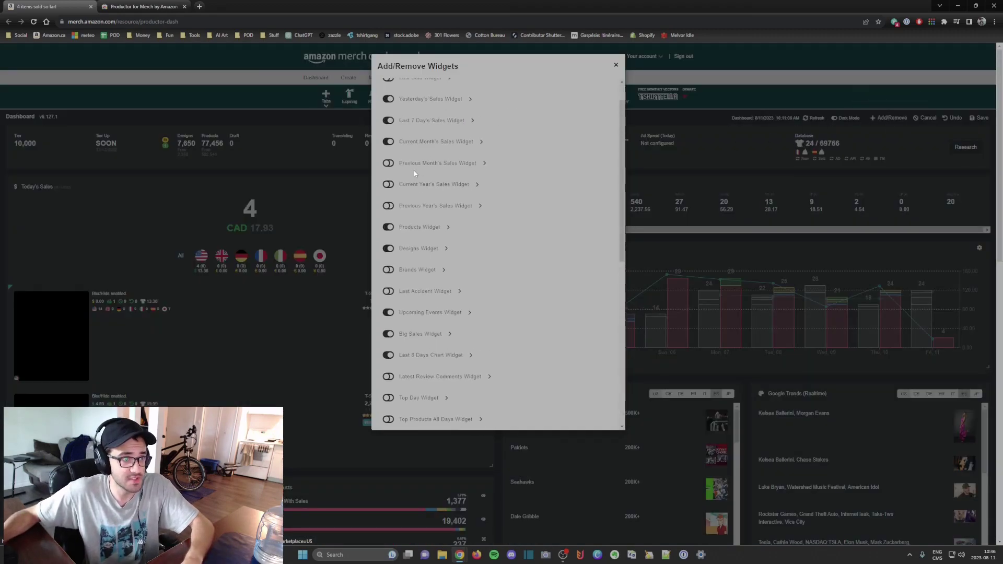
scroll(414, 170, down, 5)
scroll(431, 184, up, 6)
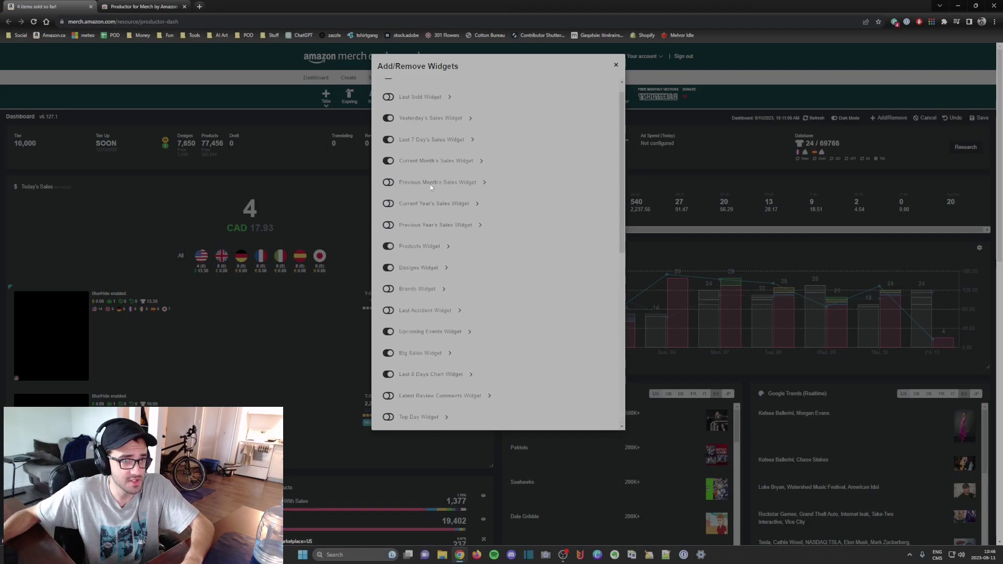
click(616, 64)
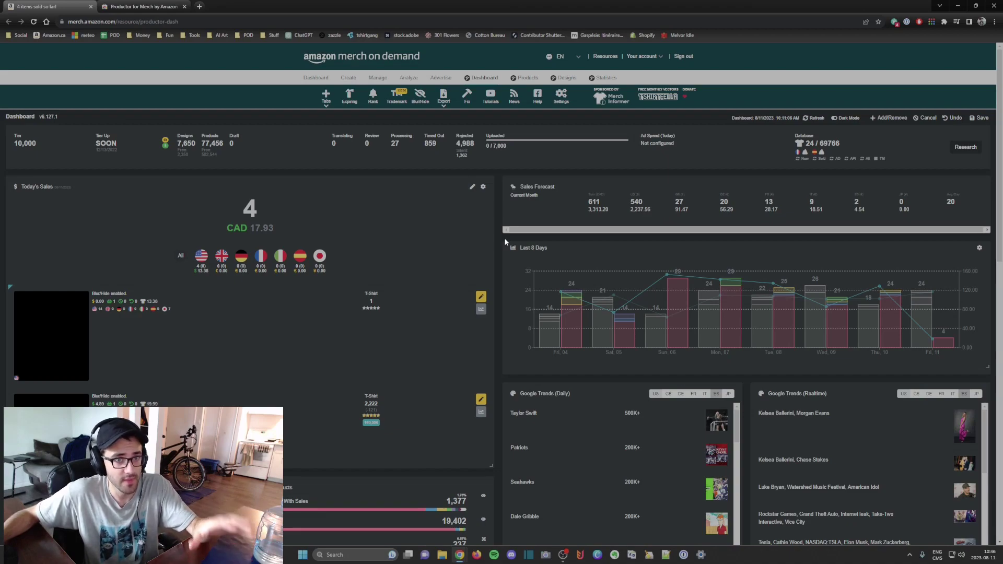
Step: Look over the dashboard's summary bar and the Today's Sales widget with its per-marketplace figures and sold products
scroll(504, 240, down, 4)
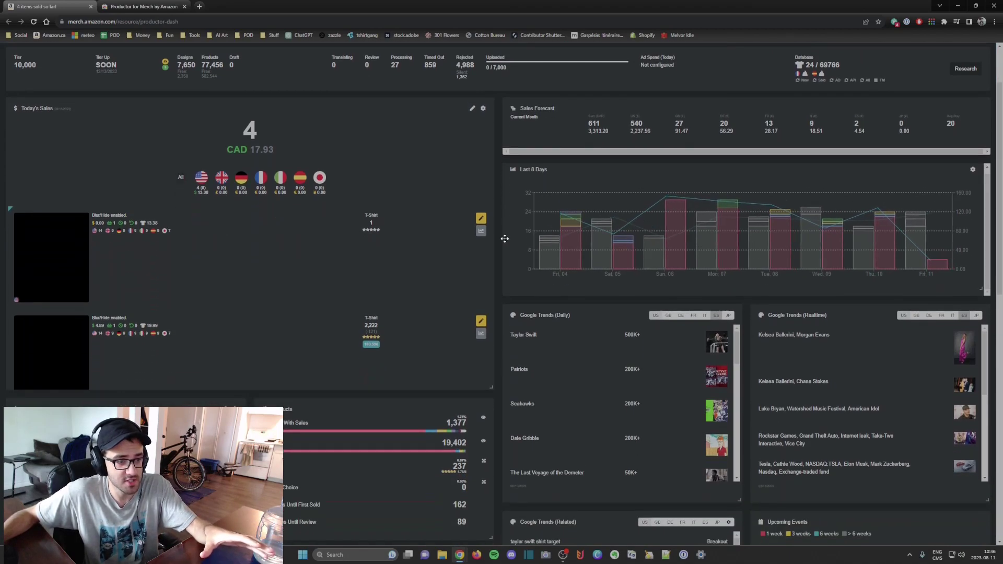
scroll(497, 249, up, 5)
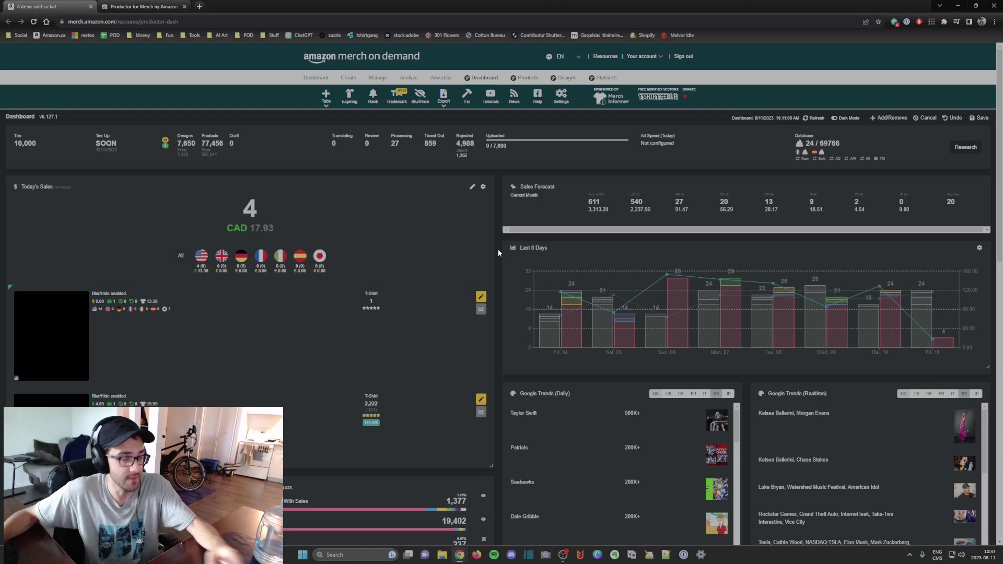
scroll(497, 249, down, 2)
scroll(497, 249, up, 2)
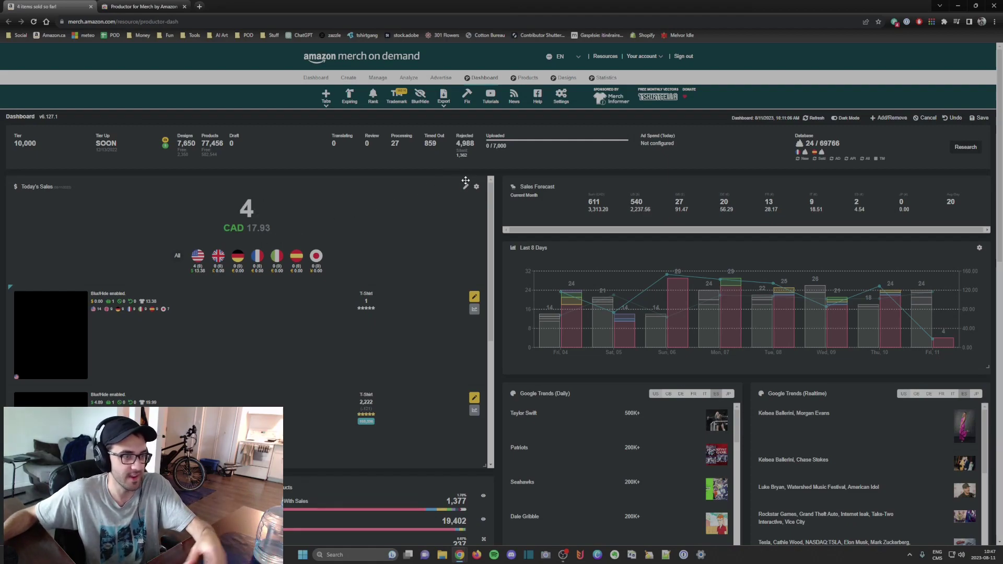
scroll(506, 172, down, 3)
scroll(388, 209, up, 3)
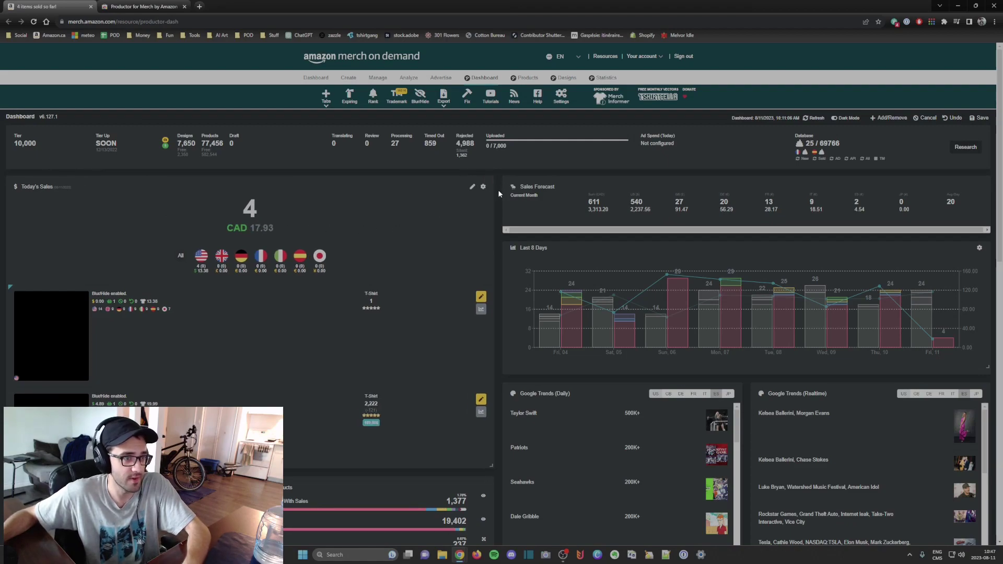
scroll(498, 191, down, 4)
scroll(499, 191, up, 4)
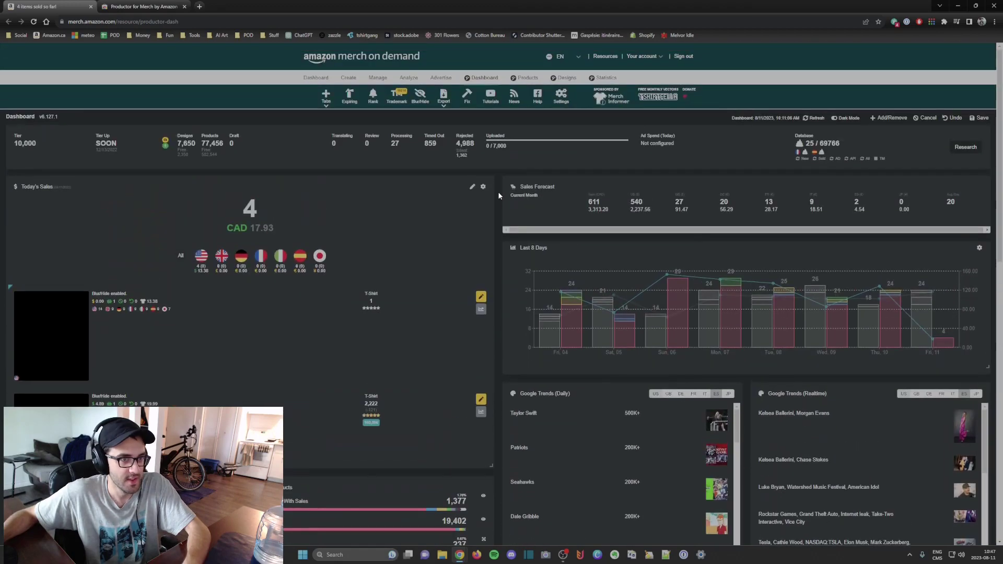
Step: Examine the Yesterday's Sales, Products and Designs widgets, including products and designs with sales and average days until first sold
scroll(498, 195, down, 6)
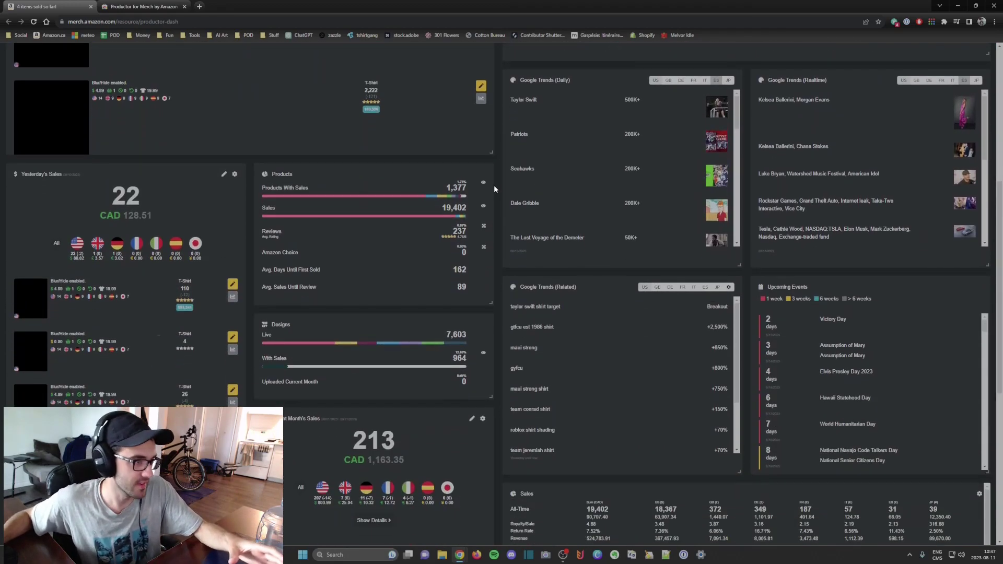
scroll(141, 225, up, 1)
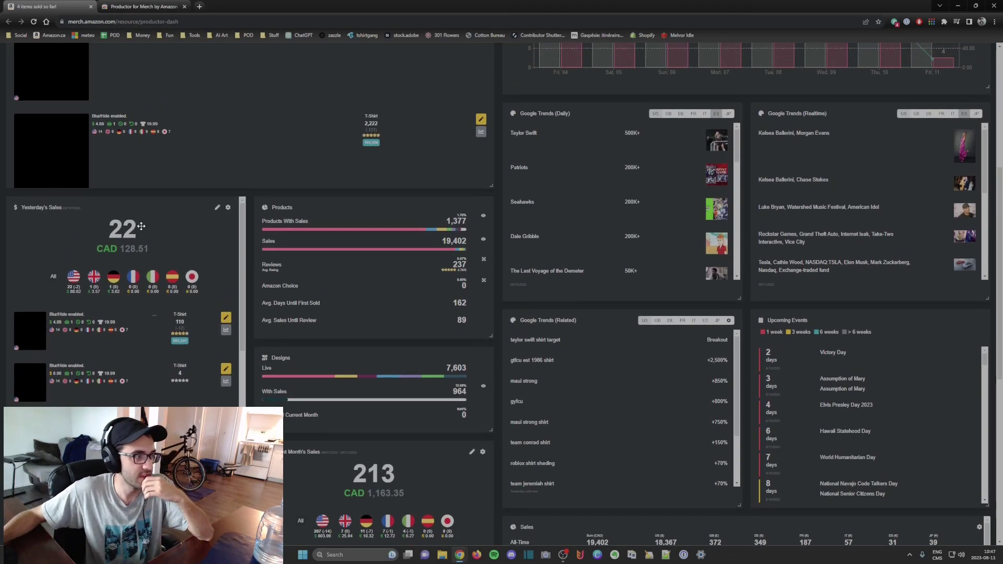
scroll(141, 226, up, 1)
scroll(328, 270, up, 2)
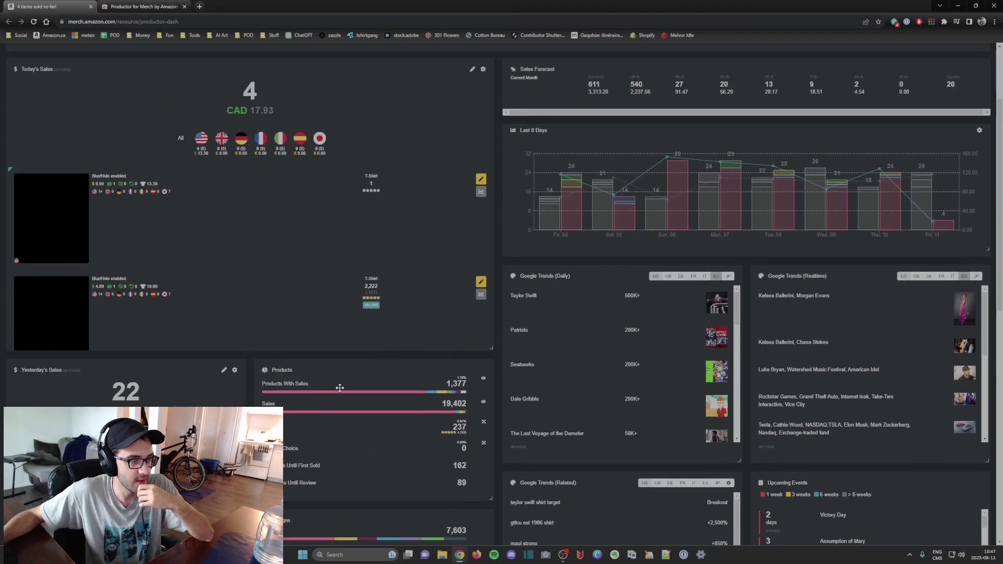
scroll(413, 390, down, 2)
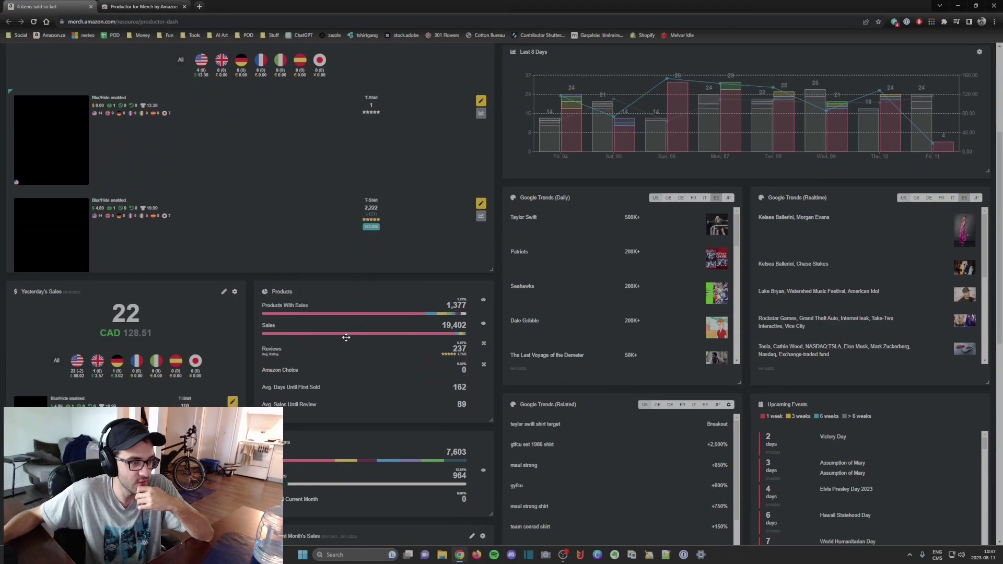
scroll(344, 322, down, 3)
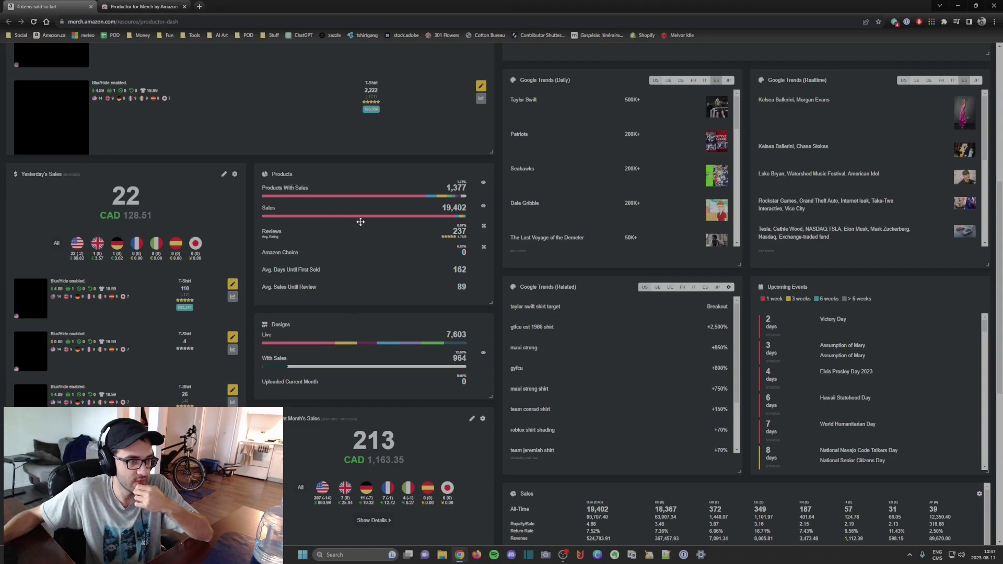
mouse_move(294, 195)
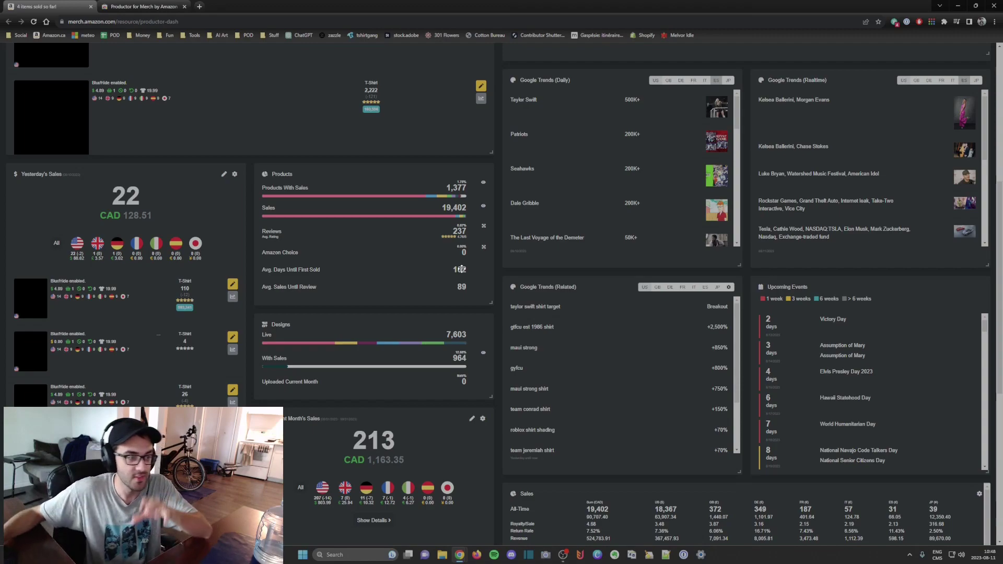
scroll(429, 350, down, 1)
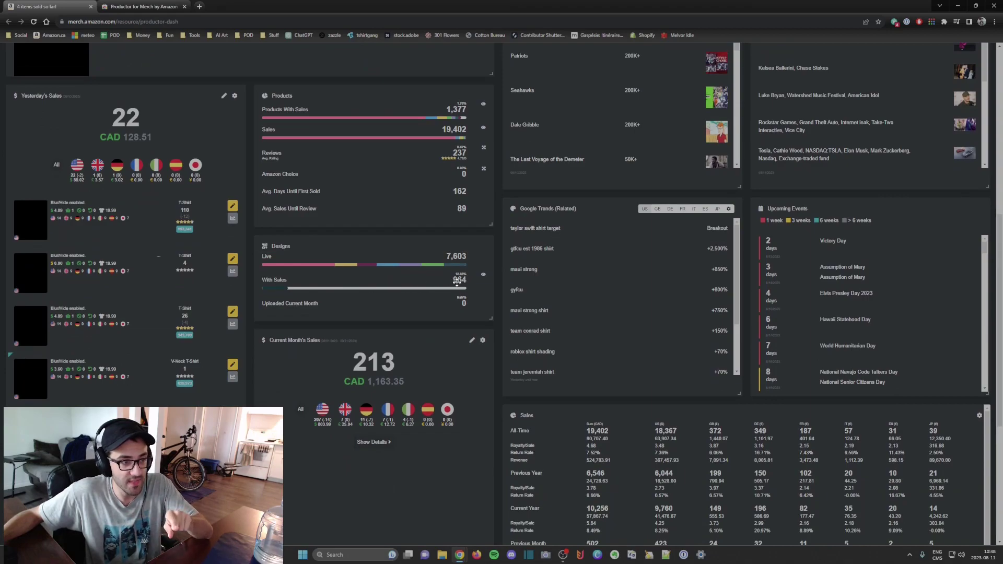
scroll(468, 273, up, 1)
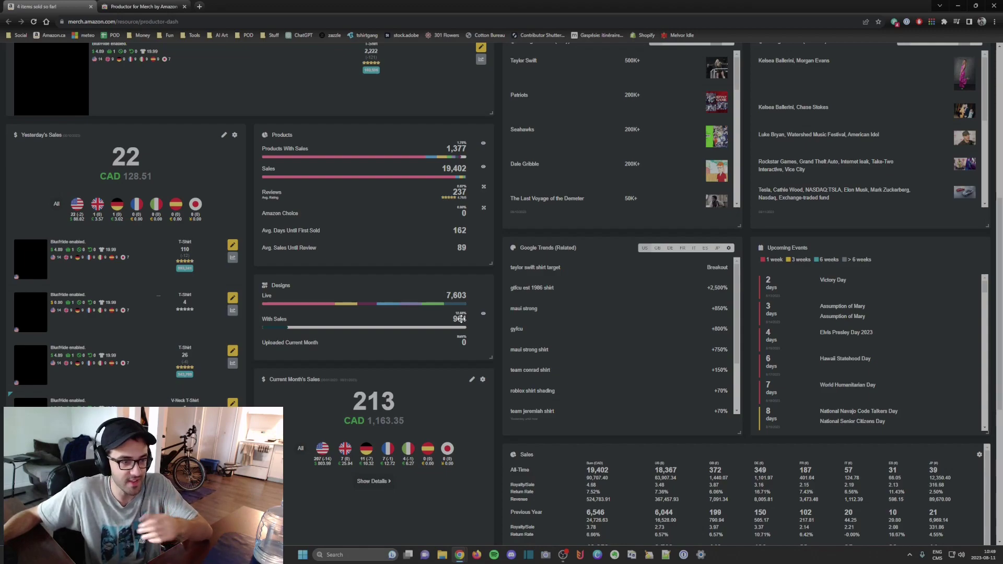
Step: Examine the Sales Forecast, the Last 8 Days chart and the list of products in Today's Sales
scroll(459, 319, up, 5)
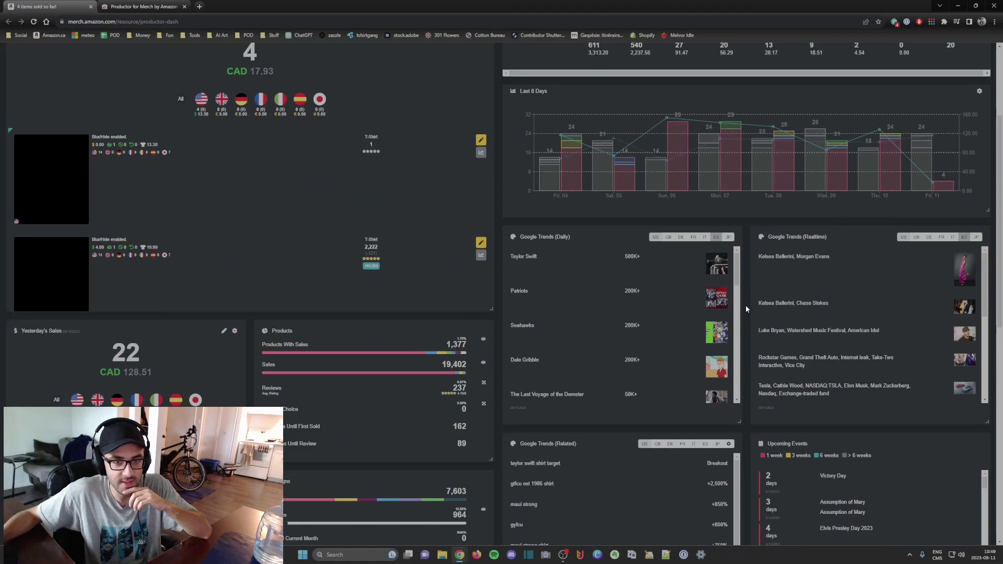
scroll(746, 308, up, 3)
drag(507, 297, 526, 192)
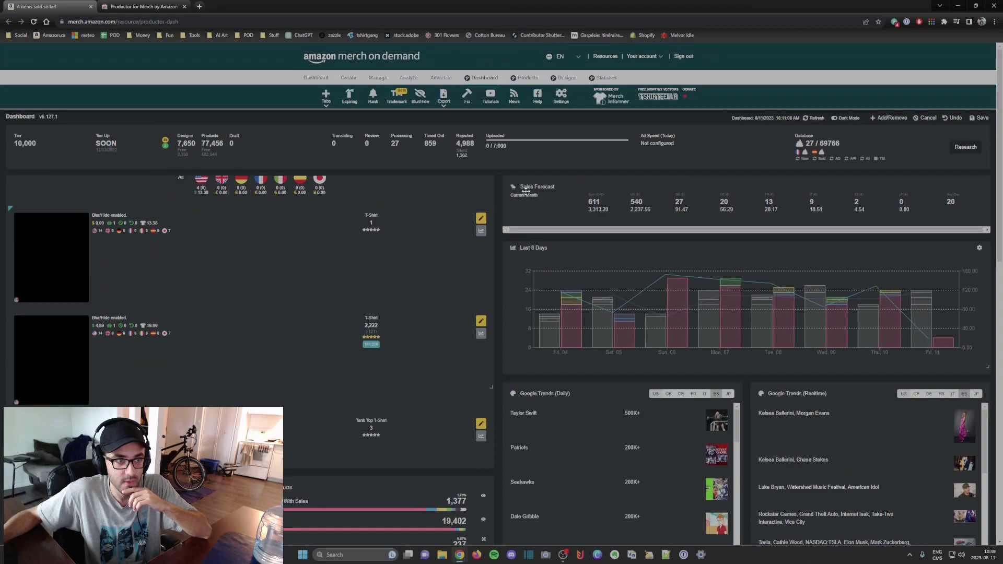
scroll(494, 265, down, 3)
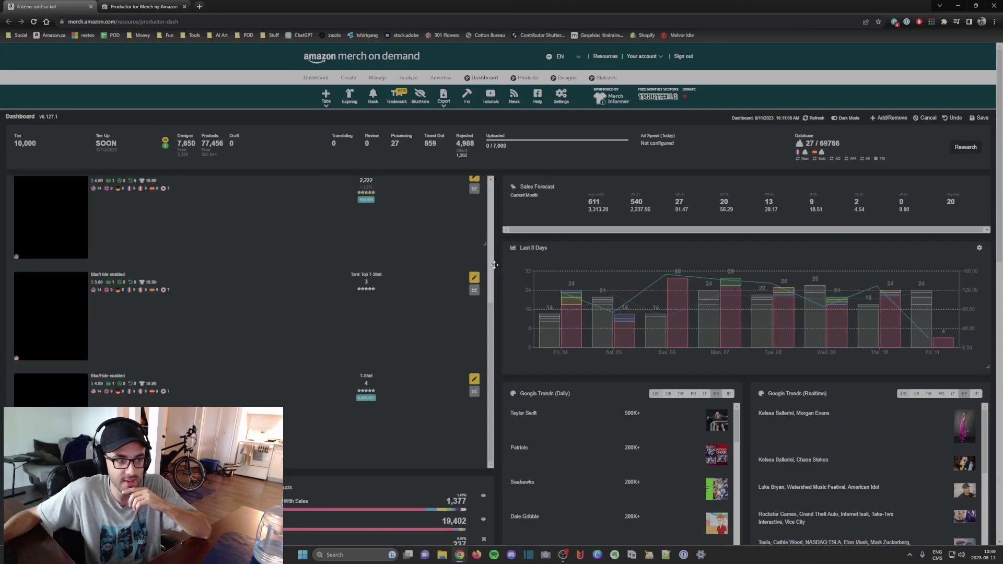
scroll(496, 264, down, 3)
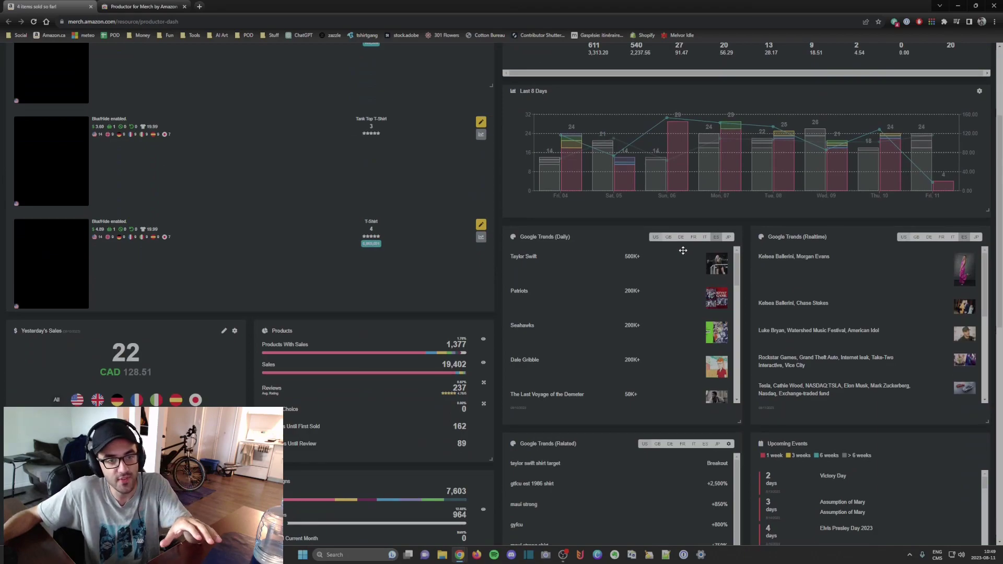
Step: Review the Google Trends widgets and go through the dates listed in the Upcoming Events widget
scroll(582, 280, up, 2)
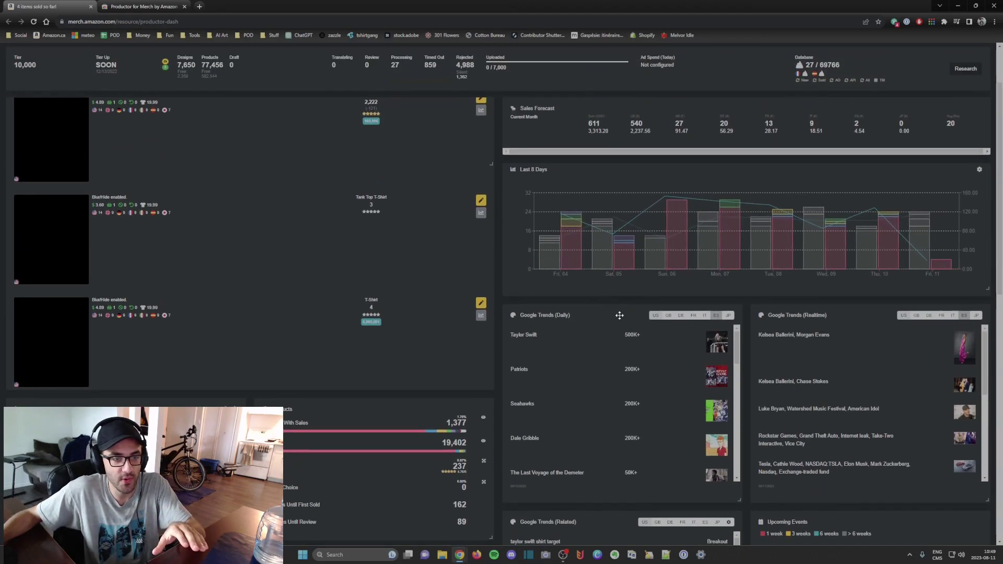
scroll(585, 324, down, 1)
scroll(585, 323, up, 1)
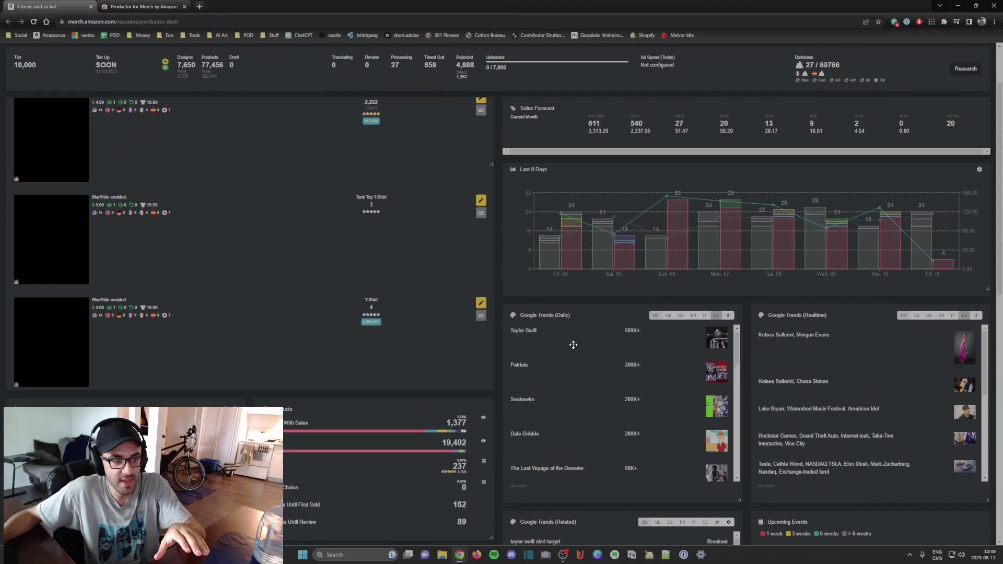
scroll(744, 311, down, 1)
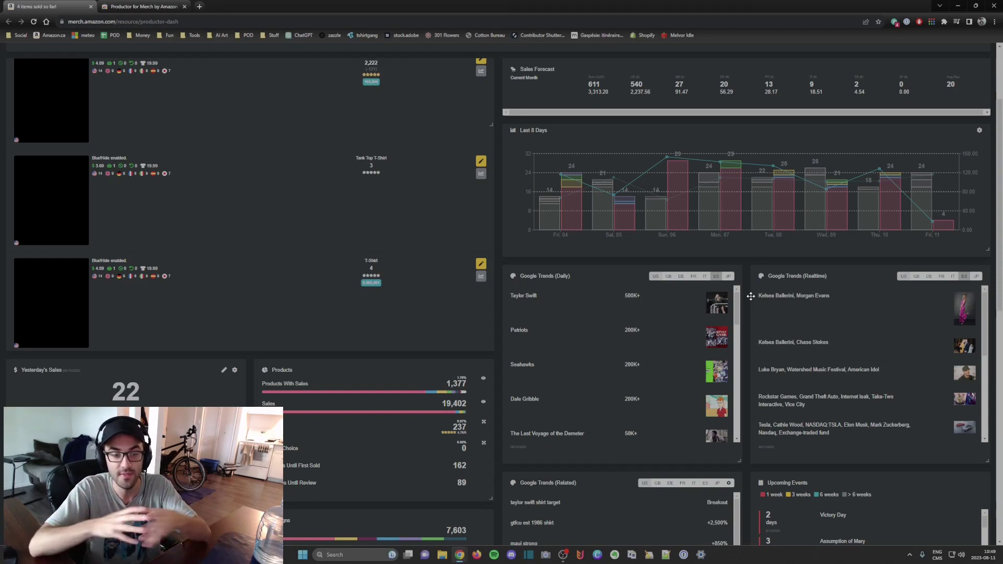
scroll(751, 296, down, 3)
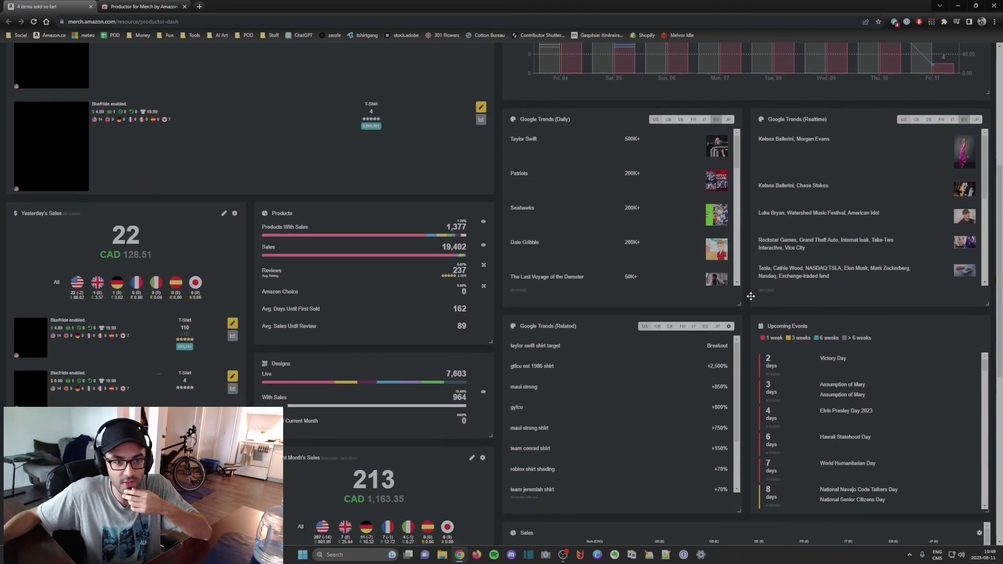
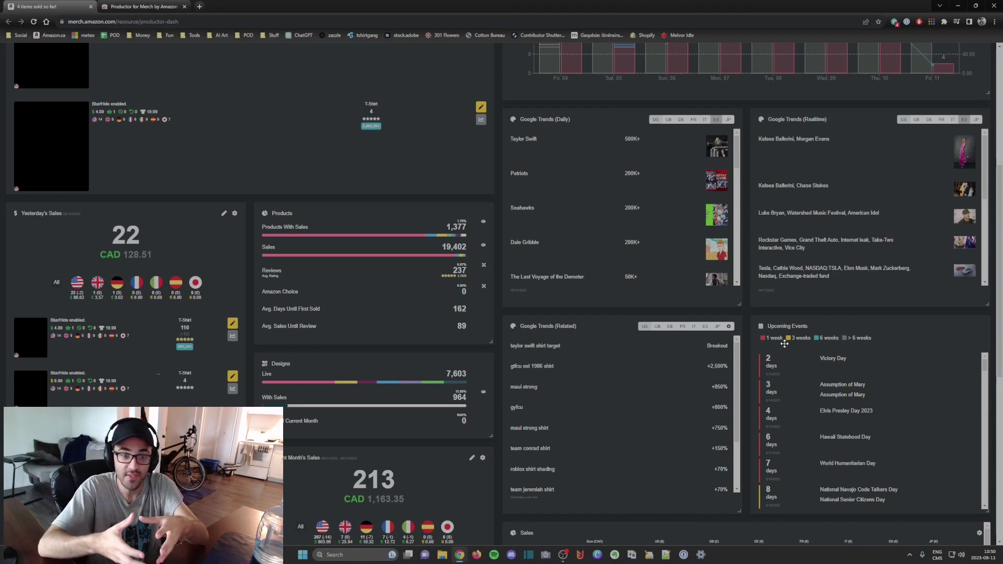
scroll(809, 392, down, 1)
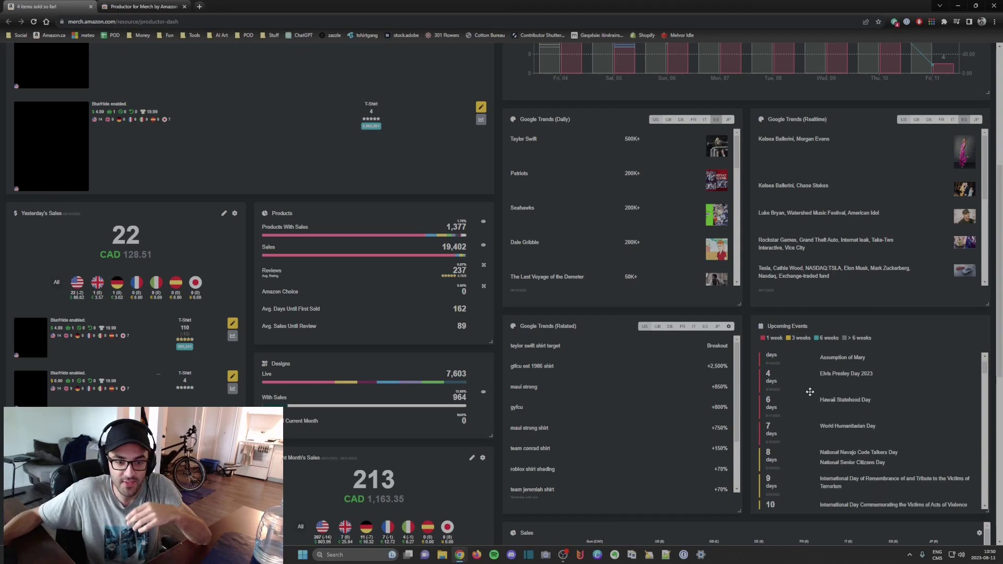
scroll(848, 407, down, 1)
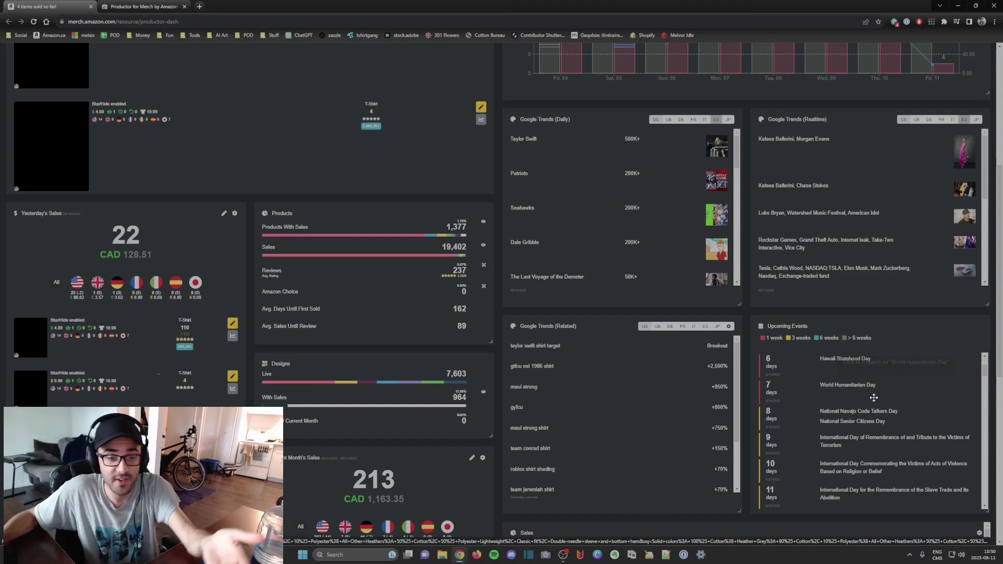
Step: Examine the Sales widget's yearly and monthly figures per marketplace and the Current Month's Sales widget, finishing at Today's Sales
scroll(873, 397, down, 3)
scroll(743, 371, up, 1)
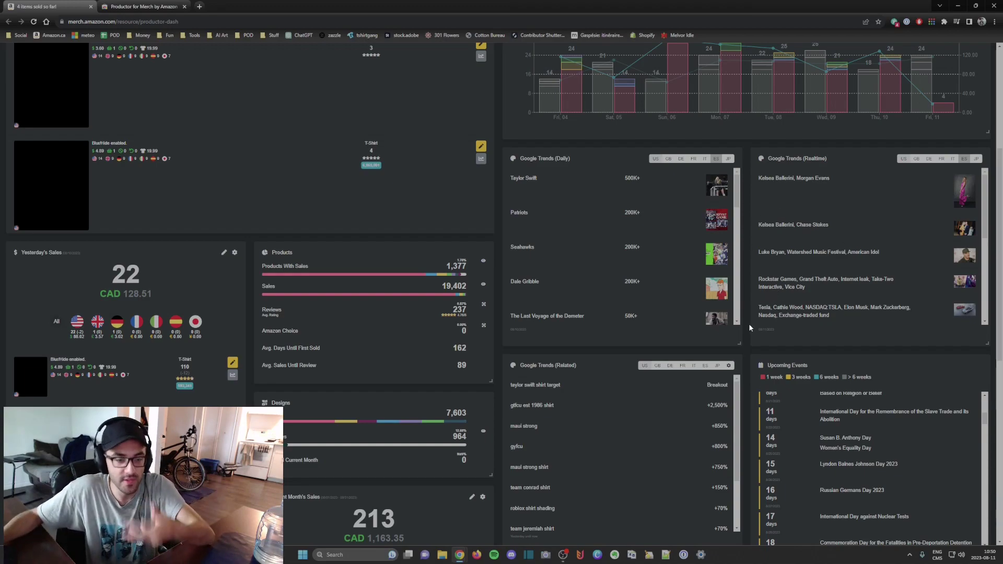
scroll(750, 321, down, 3)
scroll(750, 328, down, 1)
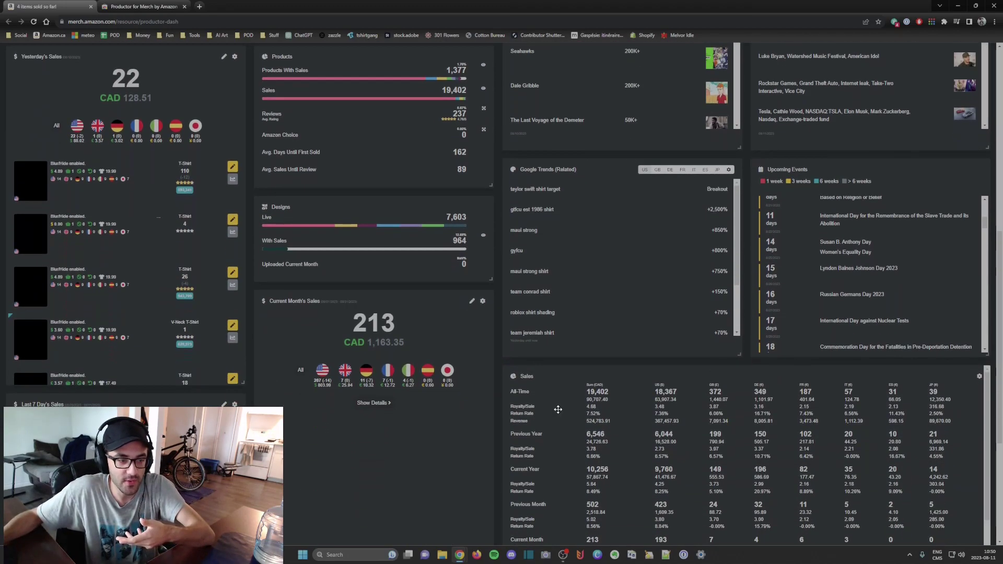
scroll(538, 403, down, 3)
scroll(376, 384, up, 2)
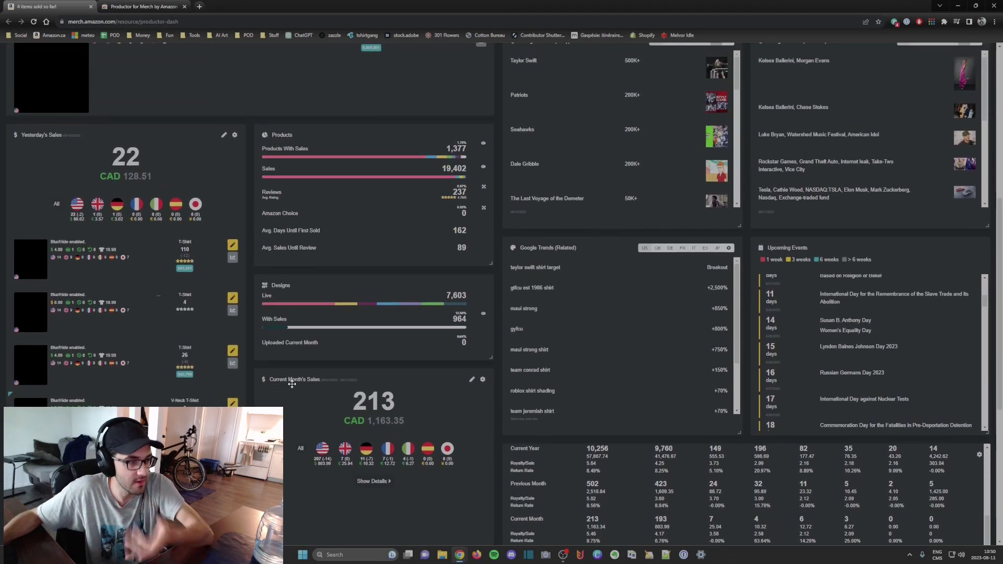
scroll(293, 385, down, 1)
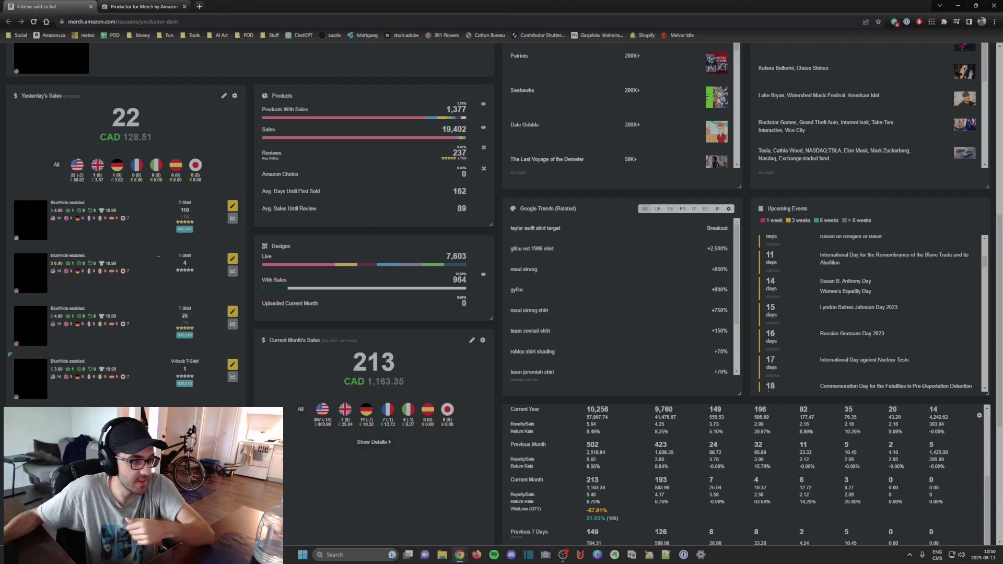
scroll(412, 318, up, 8)
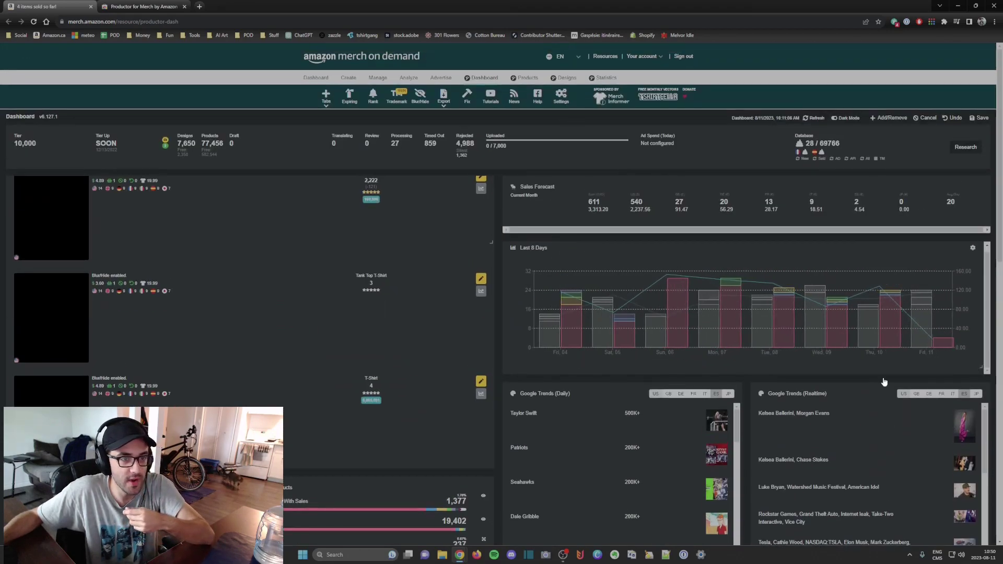
scroll(464, 247, up, 2)
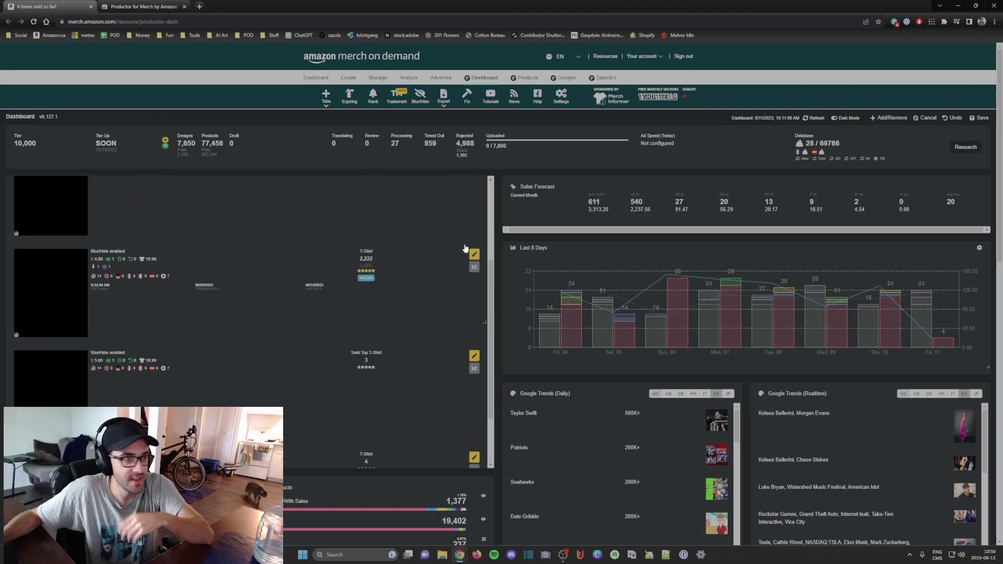
scroll(465, 247, up, 3)
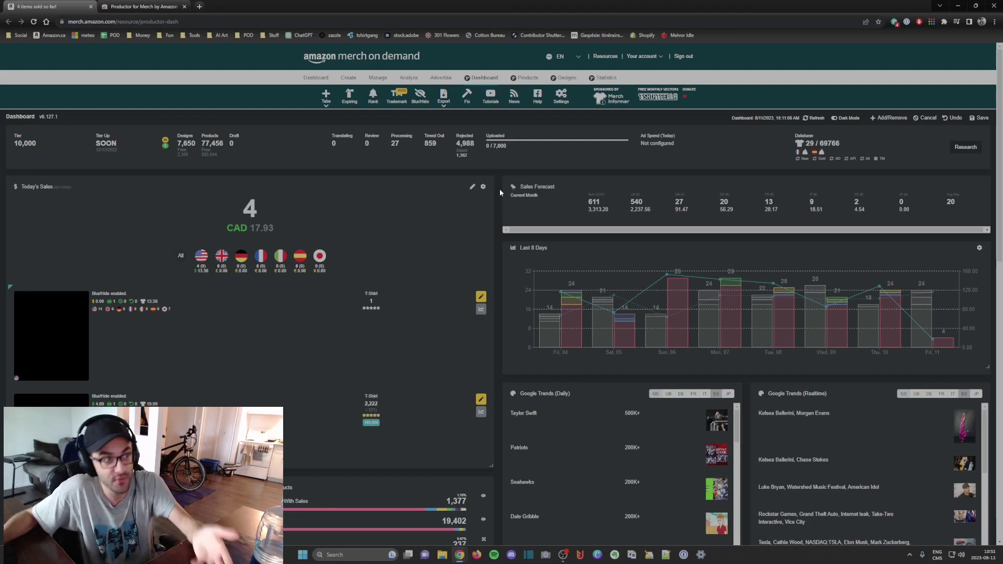
Step: Open the Create products page in a new tab and show the editing details of the Standard t-shirt
click(327, 98)
click(328, 113)
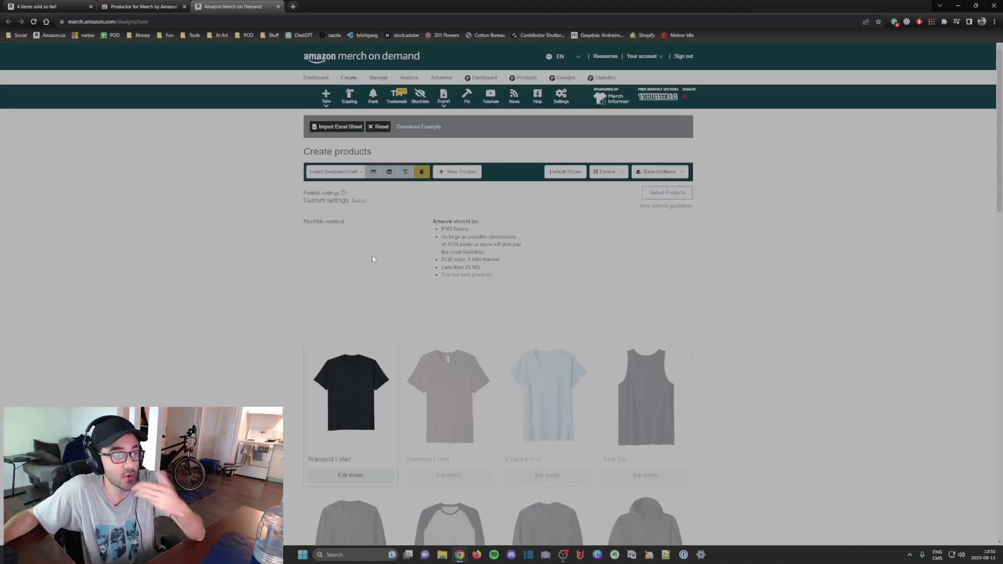
scroll(578, 242, down, 4)
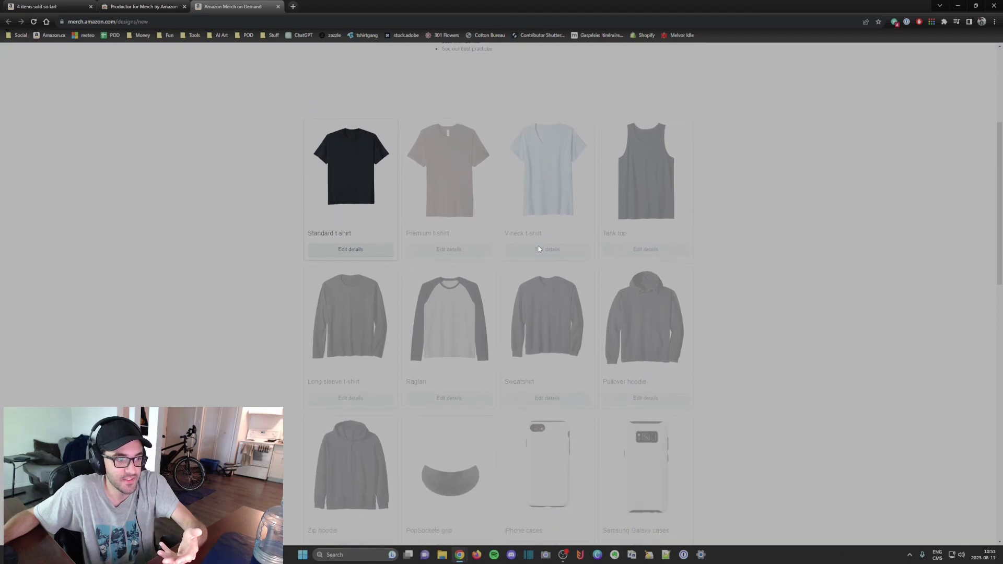
click(361, 204)
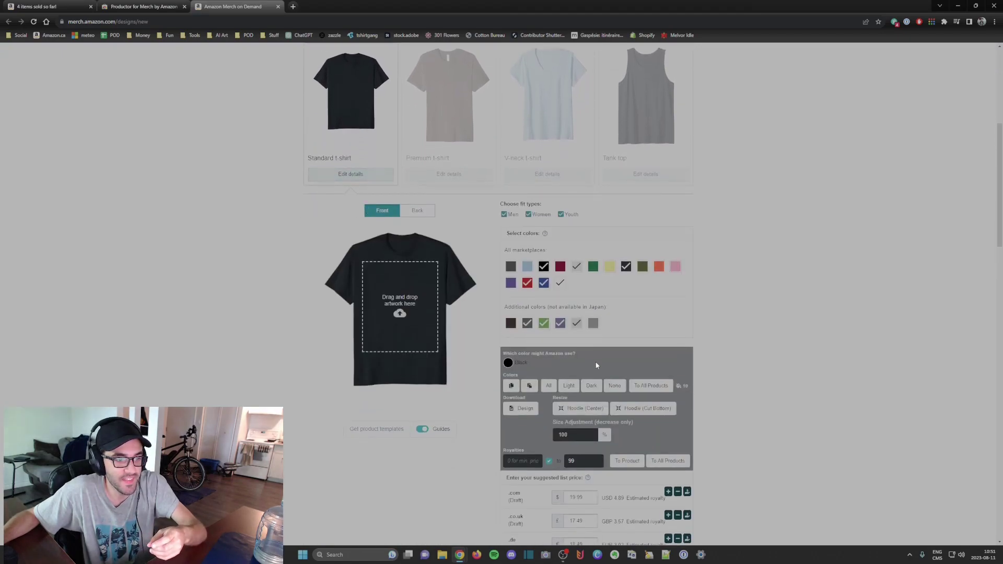
Step: Try the Light, Dark and None color presets on the Standard t-shirt, ending with the light colors
click(569, 386)
click(607, 391)
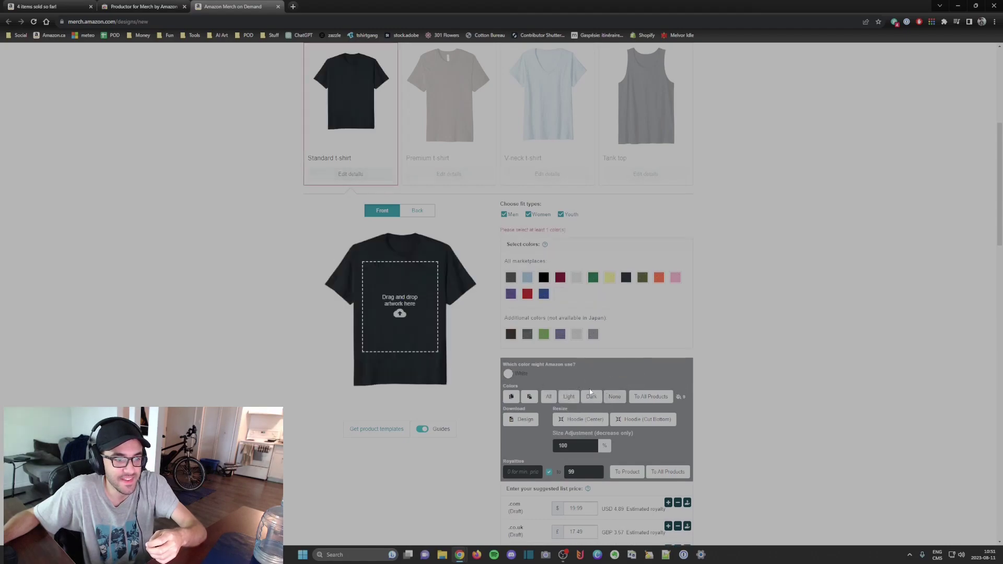
click(569, 390)
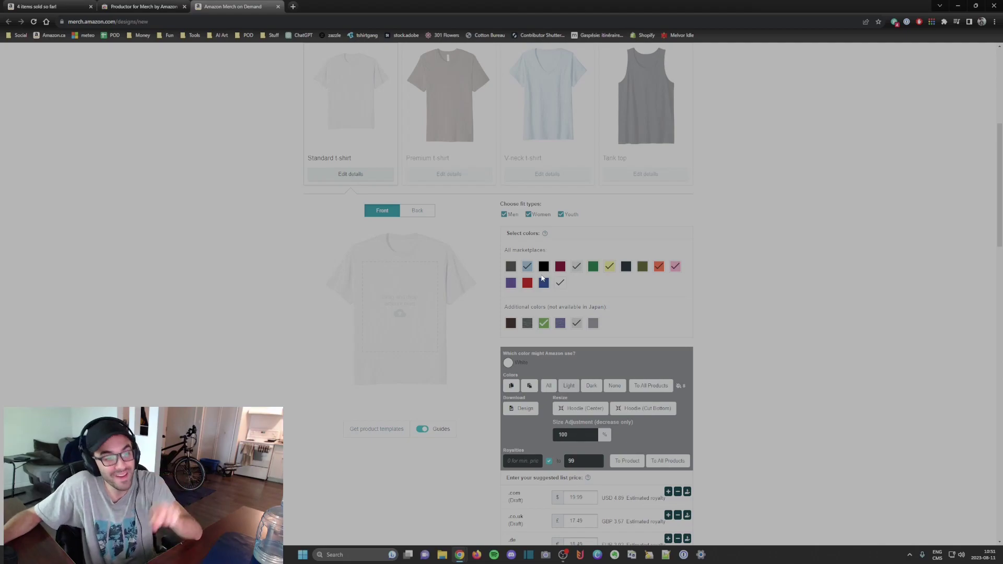
click(590, 390)
click(571, 396)
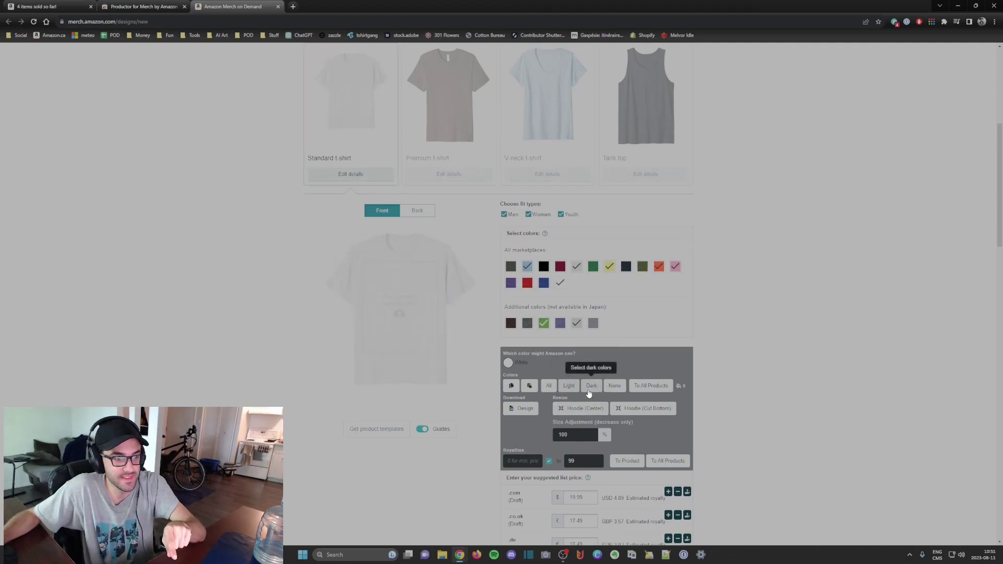
click(588, 390)
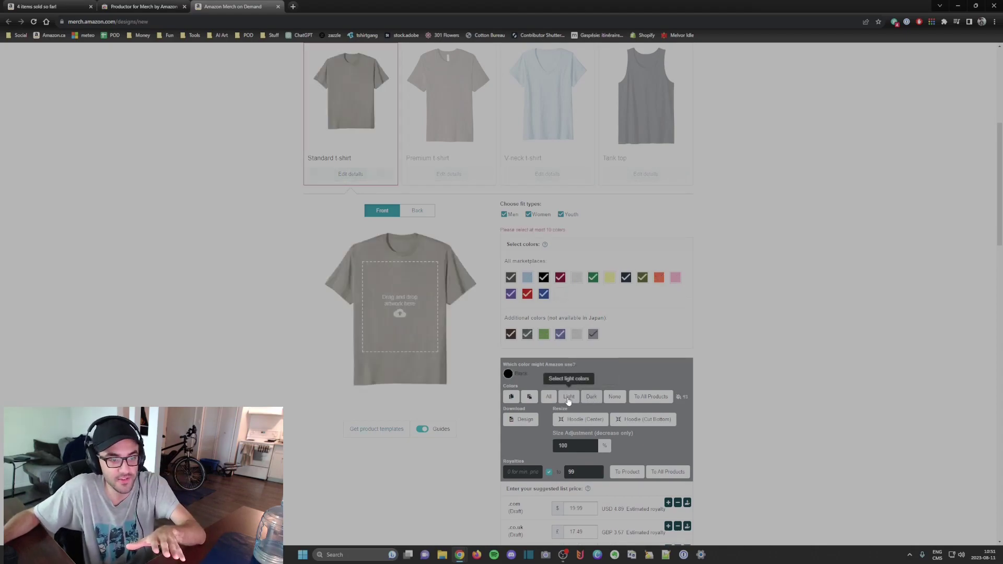
click(569, 396)
click(648, 385)
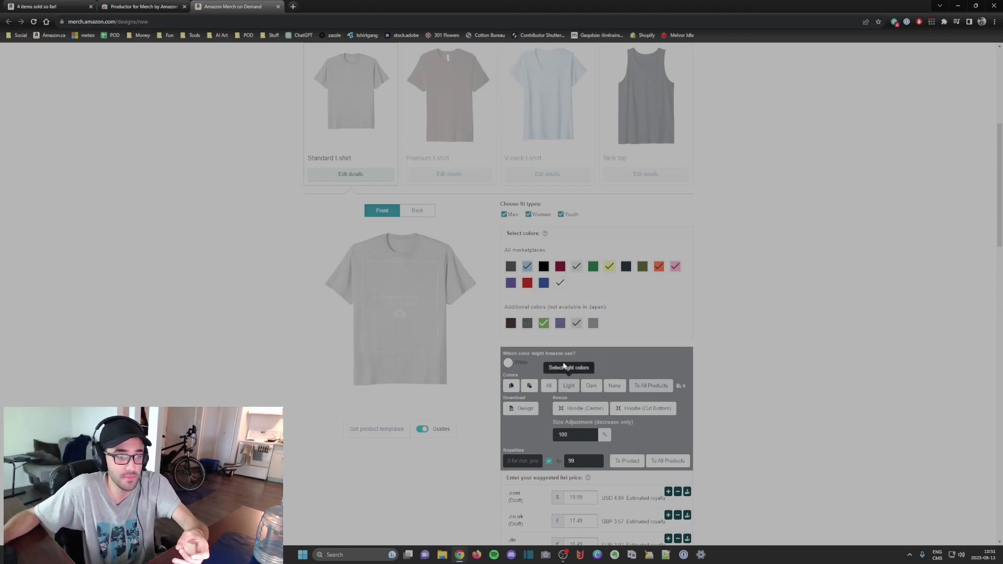
Step: Toggle the Standard t-shirt's Heather Grey and white colors off and back on
click(575, 272)
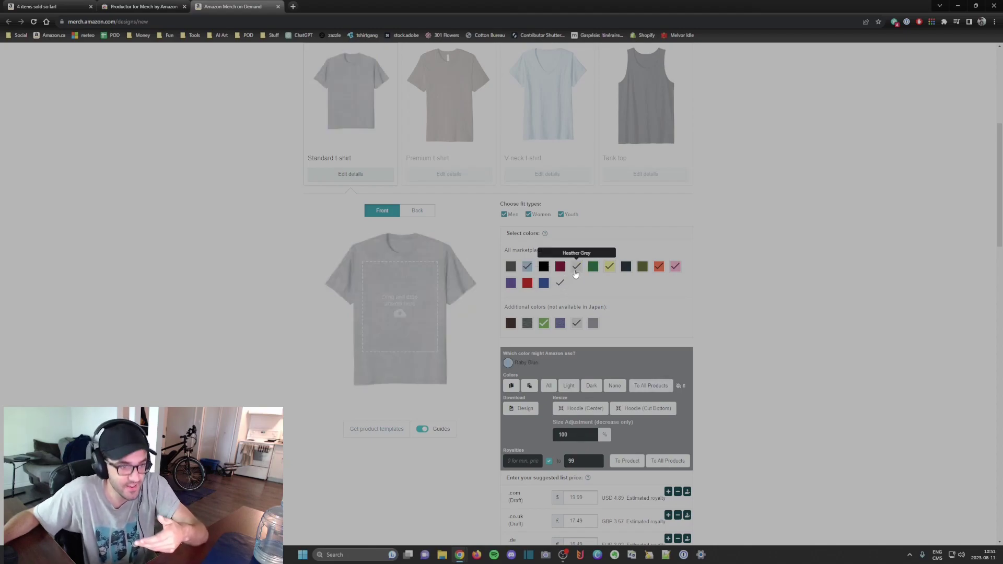
click(573, 275)
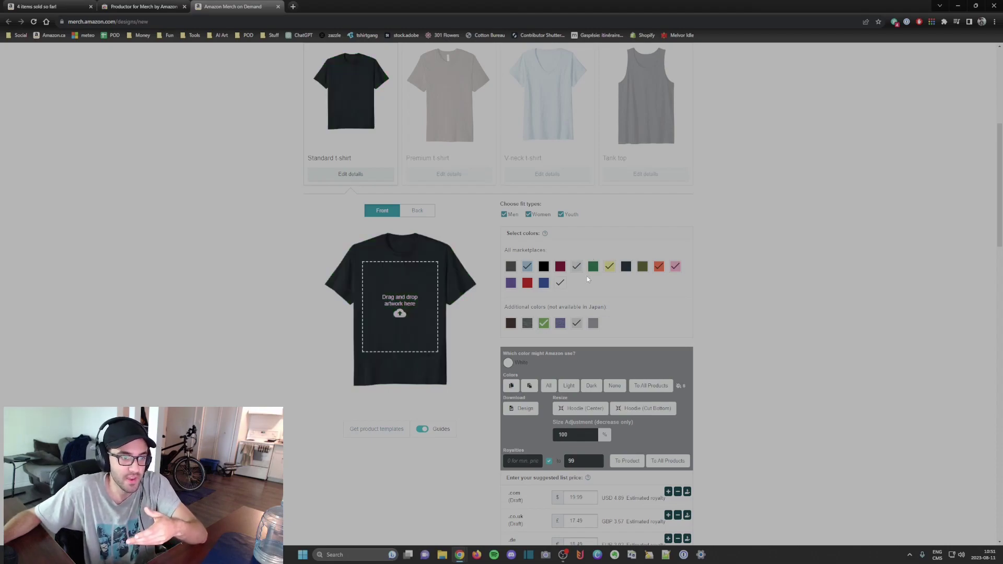
click(561, 284)
click(561, 285)
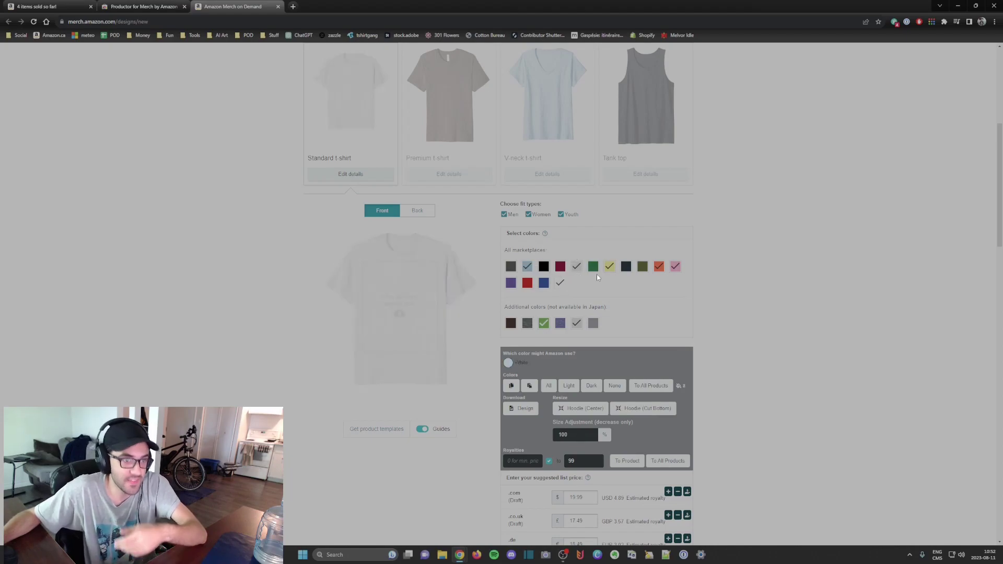
Step: Select the dark colors for the Standard t-shirt and apply the color selection to all products
click(592, 385)
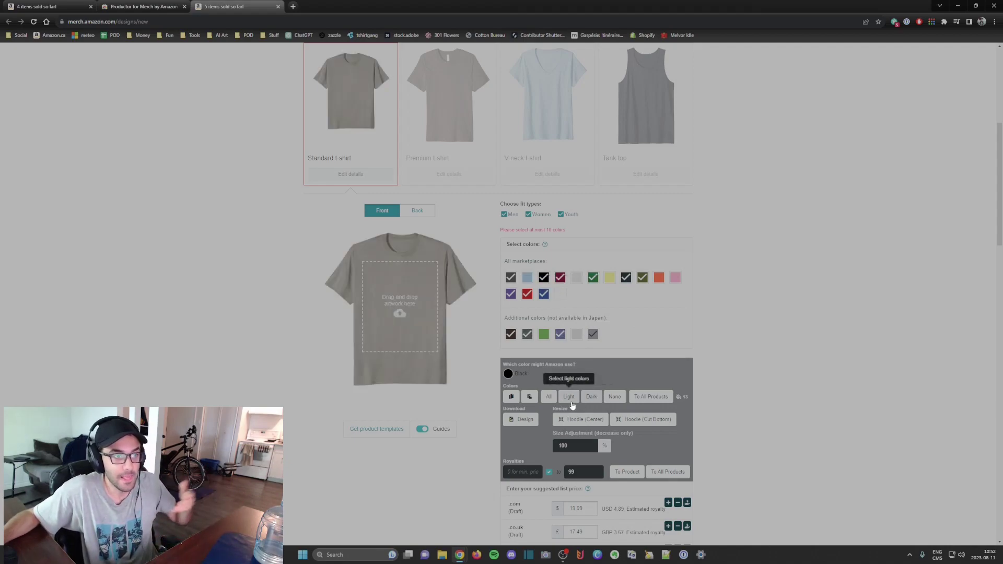
click(648, 396)
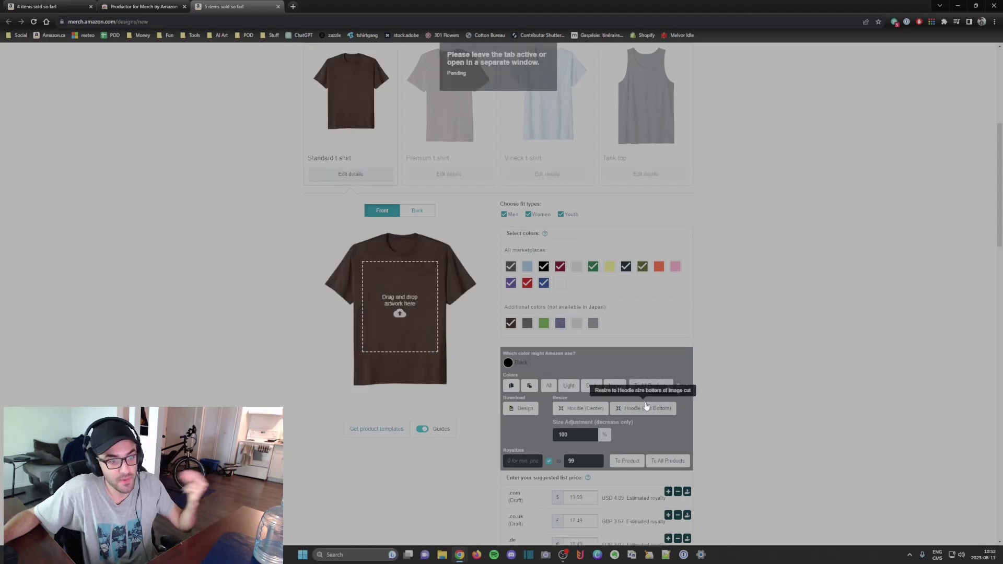
scroll(617, 126, up, 5)
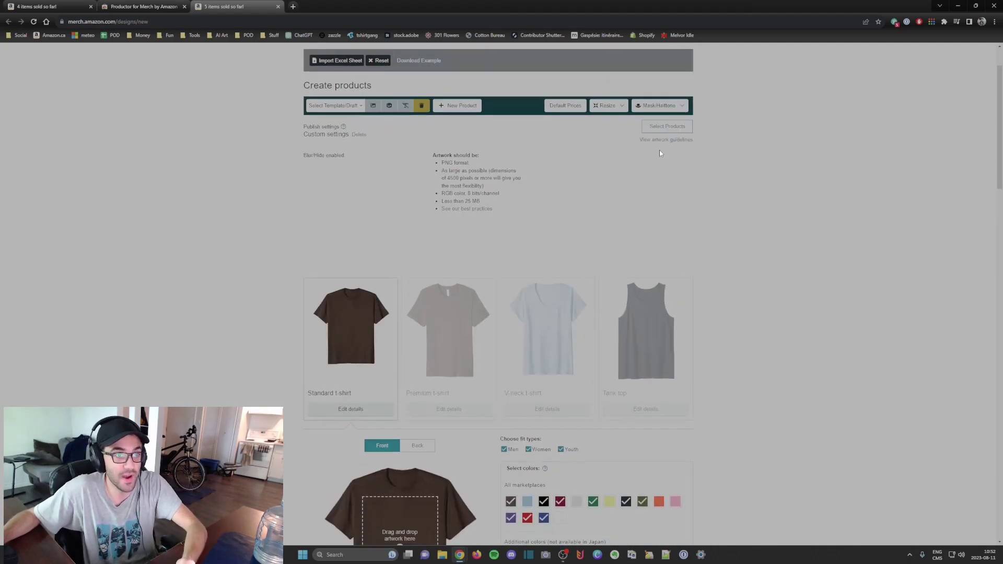
Step: Review the Standard t-shirt's suggested list prices per marketplace, moving from the .com price to the .co.uk price
scroll(659, 149, down, 6)
scroll(659, 333, down, 2)
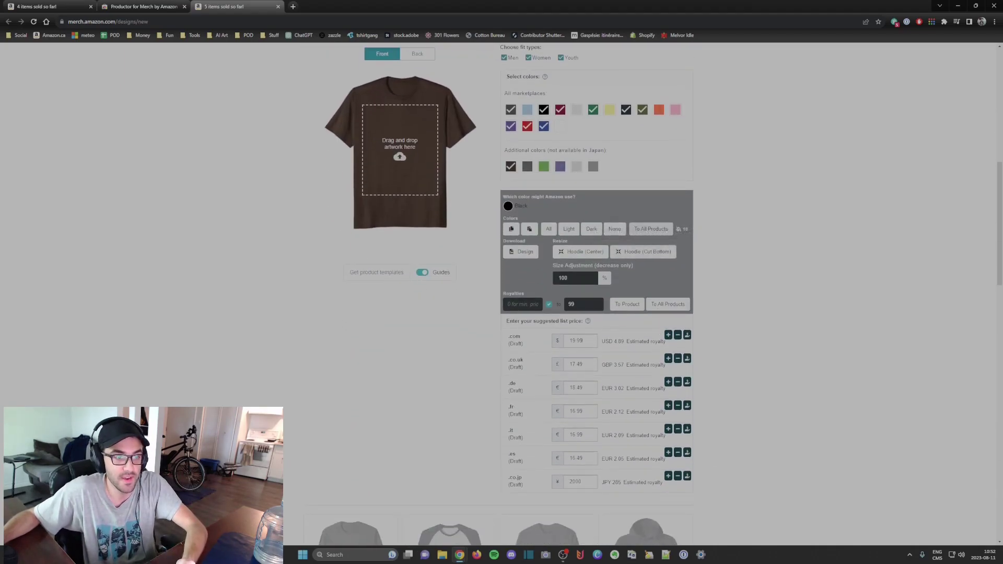
drag(570, 340, 603, 341)
key(Tab)
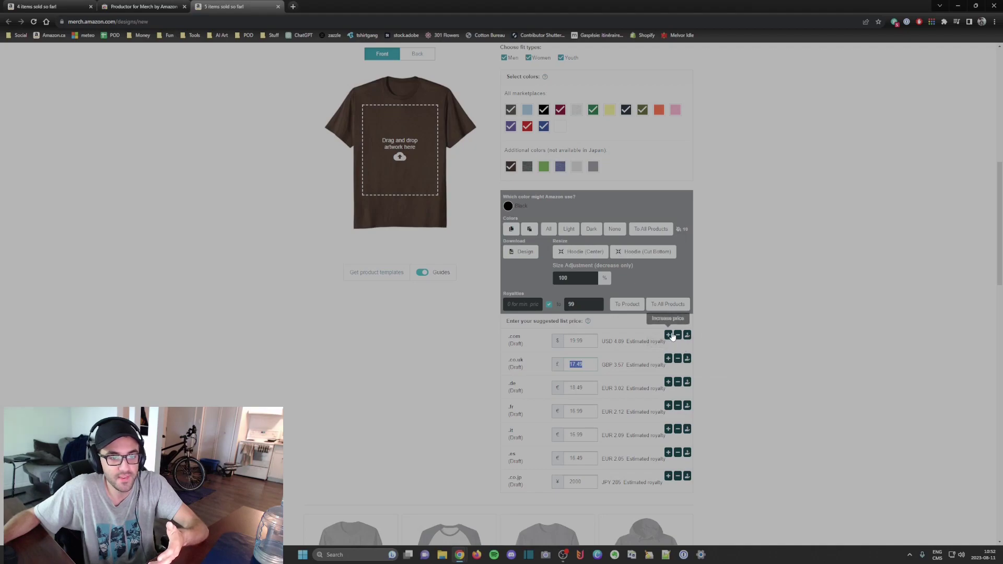
click(733, 335)
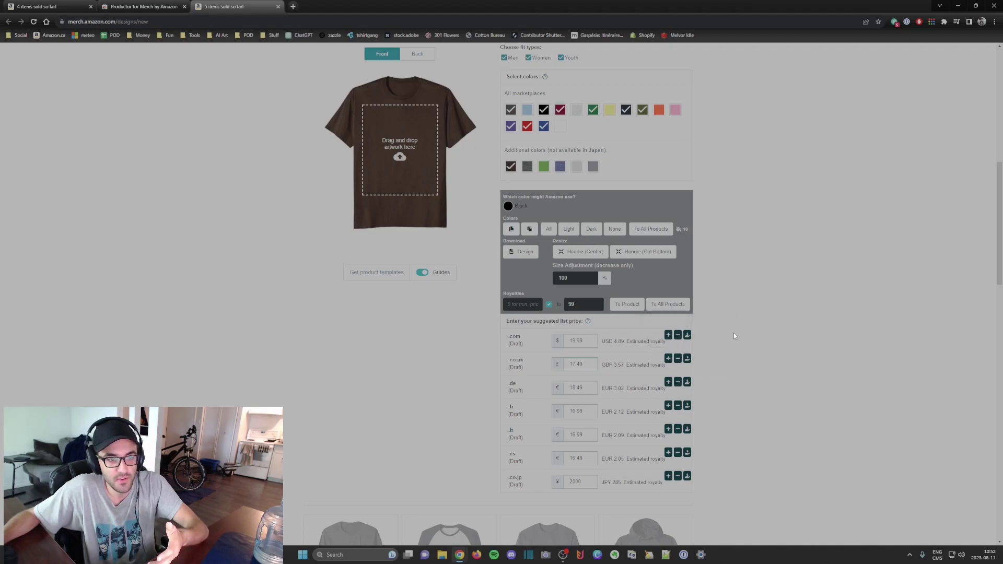
Step: Add the word "gift" at the end of Feature bullet 2 in the English product details
scroll(679, 329, down, 14)
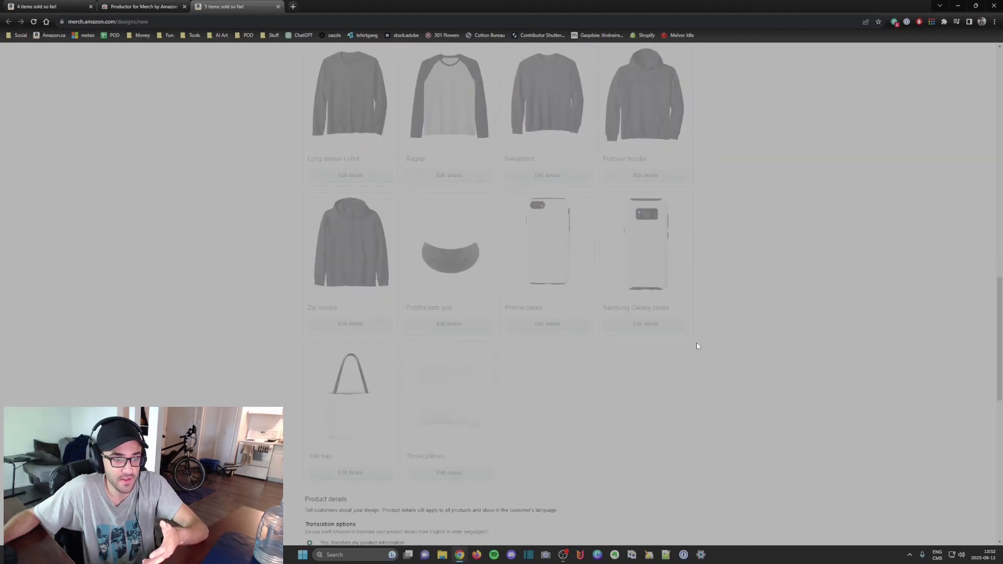
scroll(697, 346, down, 3)
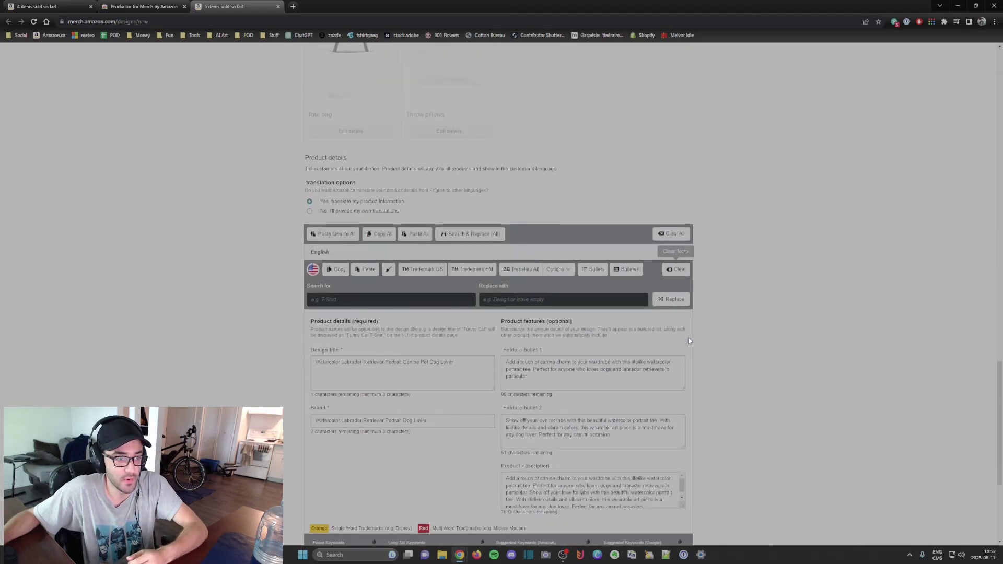
scroll(622, 277, up, 4)
scroll(622, 278, down, 5)
scroll(636, 287, up, 6)
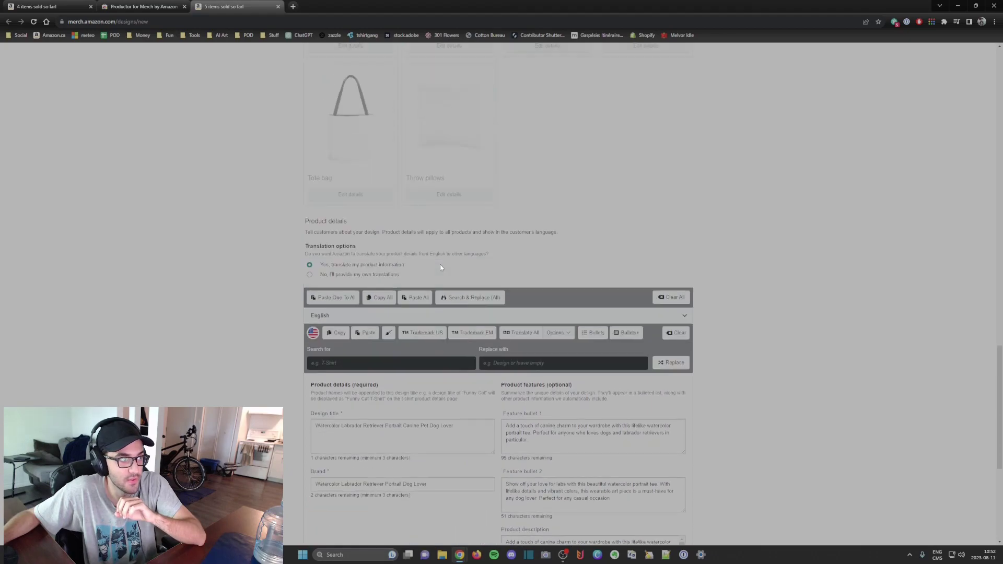
scroll(530, 343, down, 3)
double_click(542, 366)
click(612, 372)
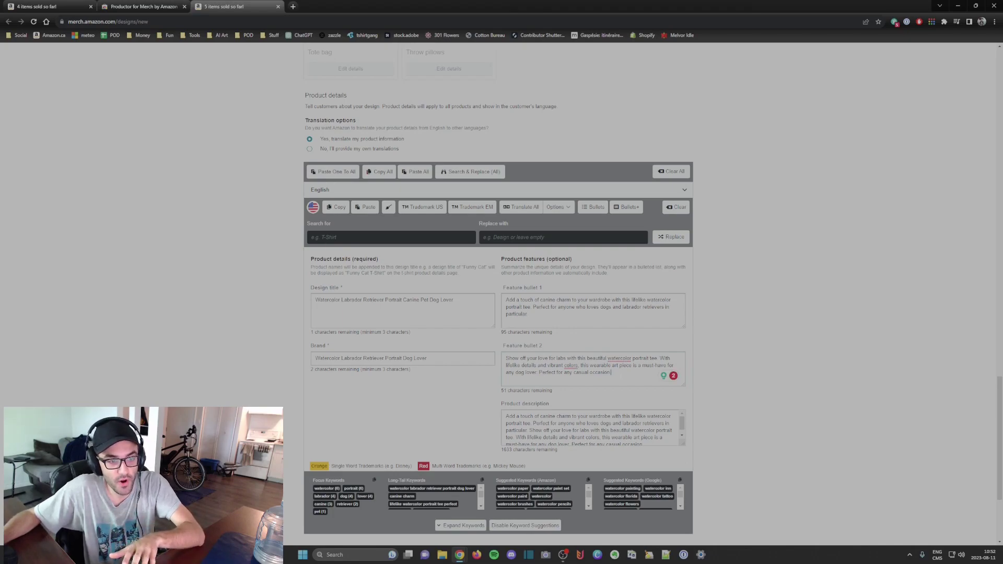
text(gift)
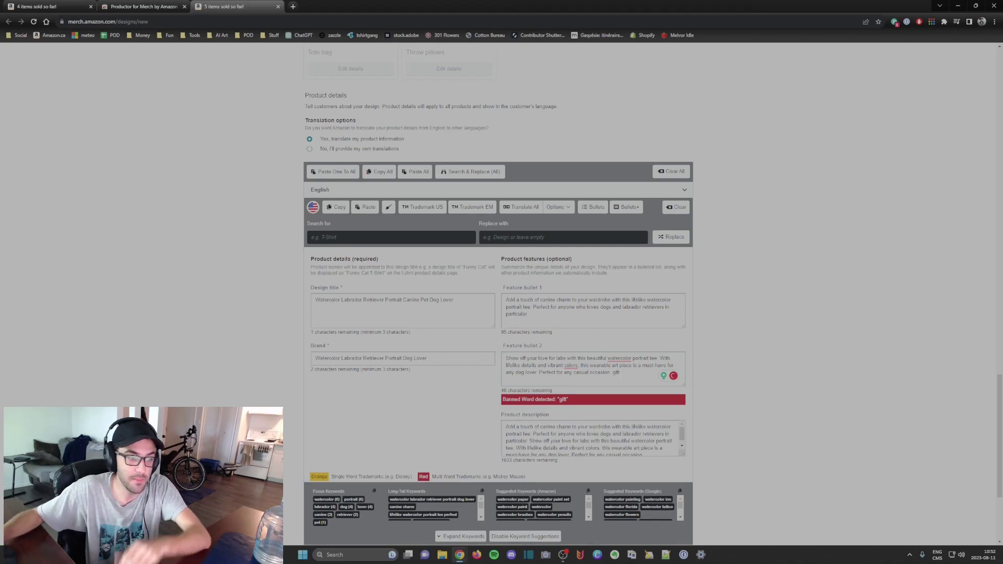
Step: Remove the word "gift" from the end of Feature bullet 2
double_click(616, 373)
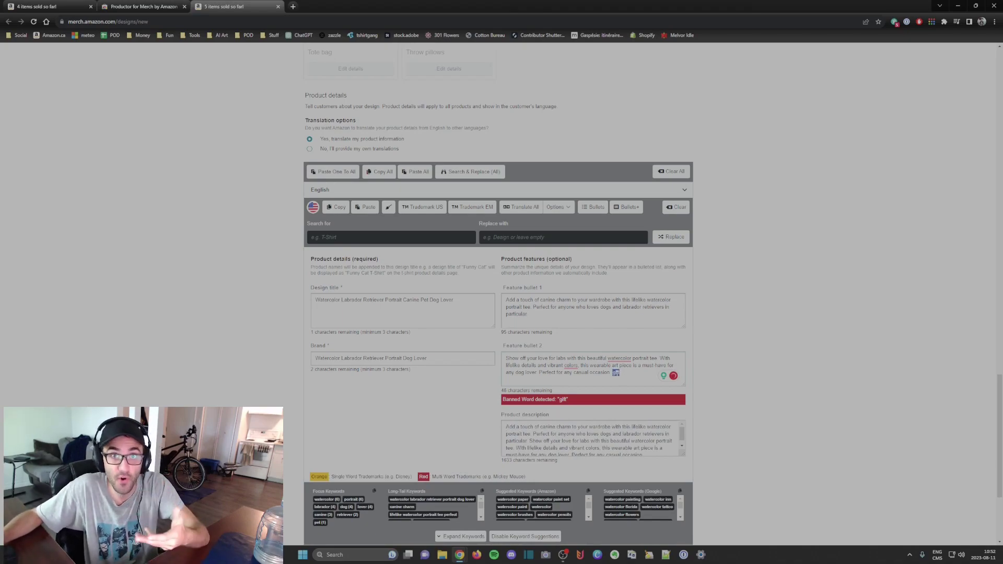
click(548, 400)
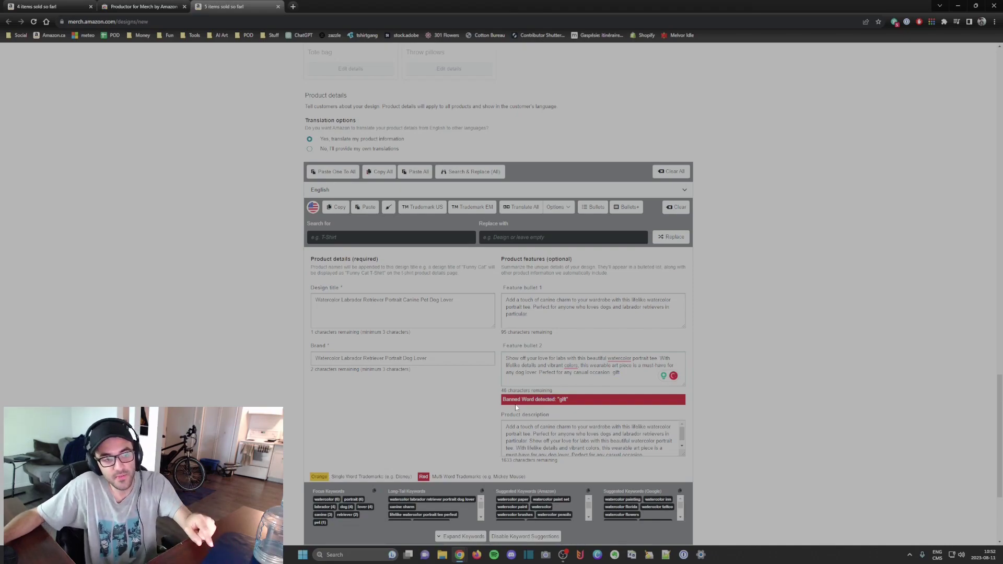
key(BackSpace)
key(BackSpace)
key(BackSpace)
key(BackSpace)
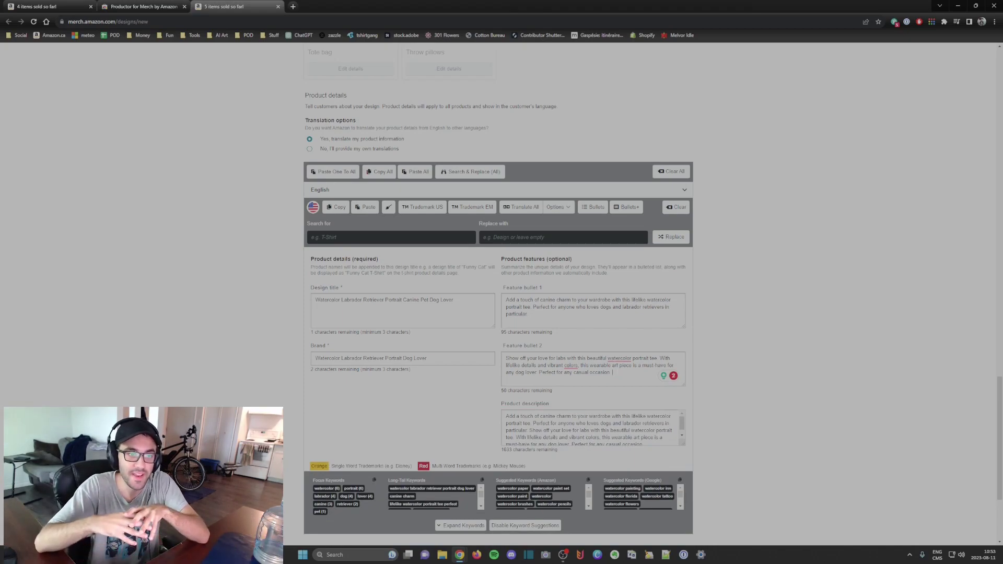
Step: Replace the last word of the English design title with "gift"
key(BackSpace)
key(BackSpace)
key(BackSpace)
key(BackSpace)
key(BackSpace)
text(gift)
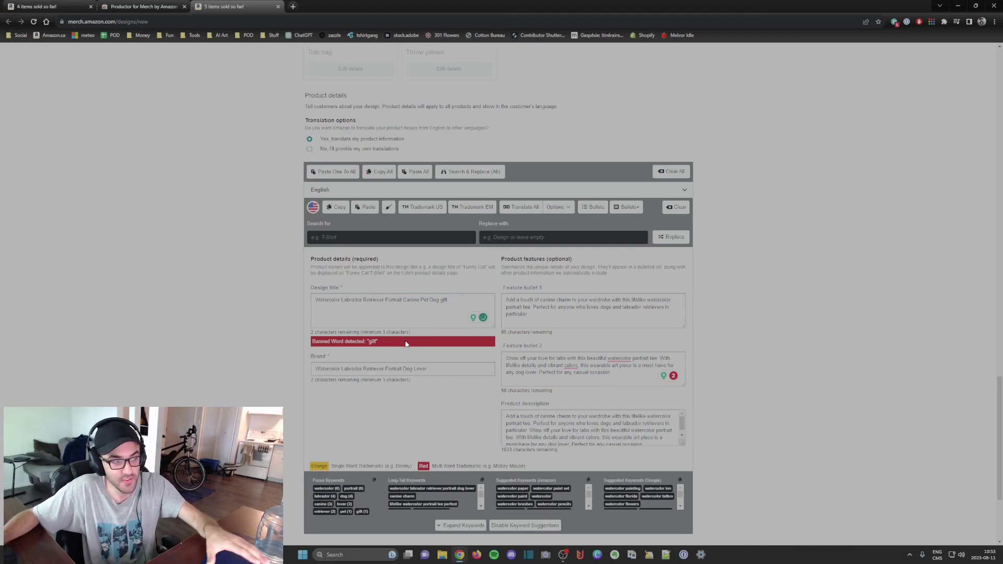
double_click(443, 299)
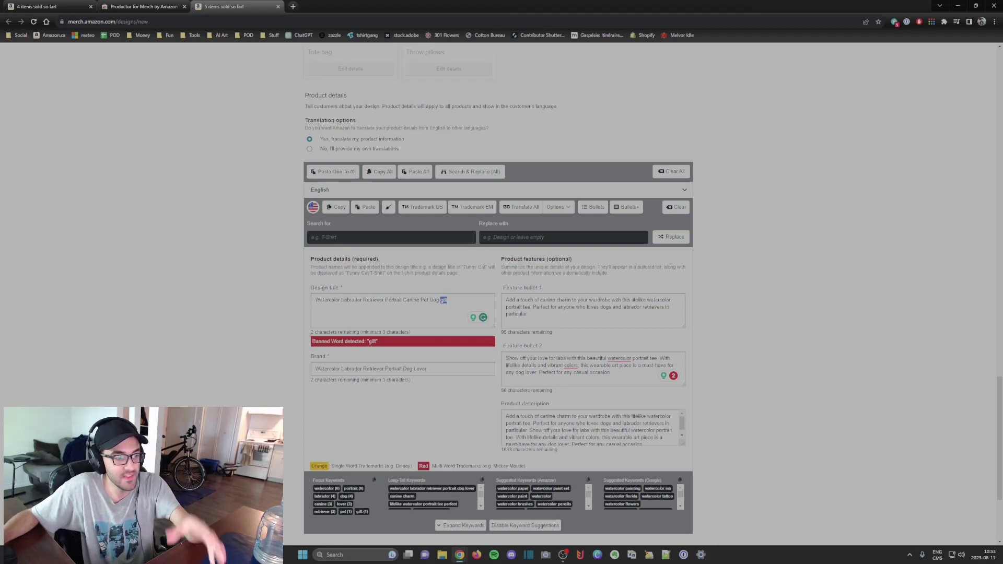
scroll(521, 260, down, 1)
click(521, 288)
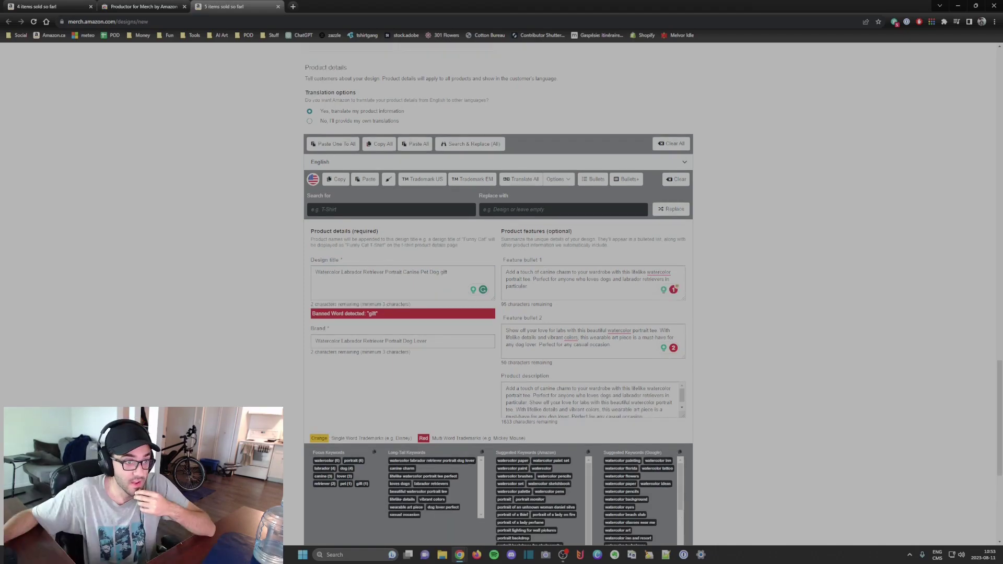
Step: Run the US and EM trademark checks on the English product details
key(ctrl+a)
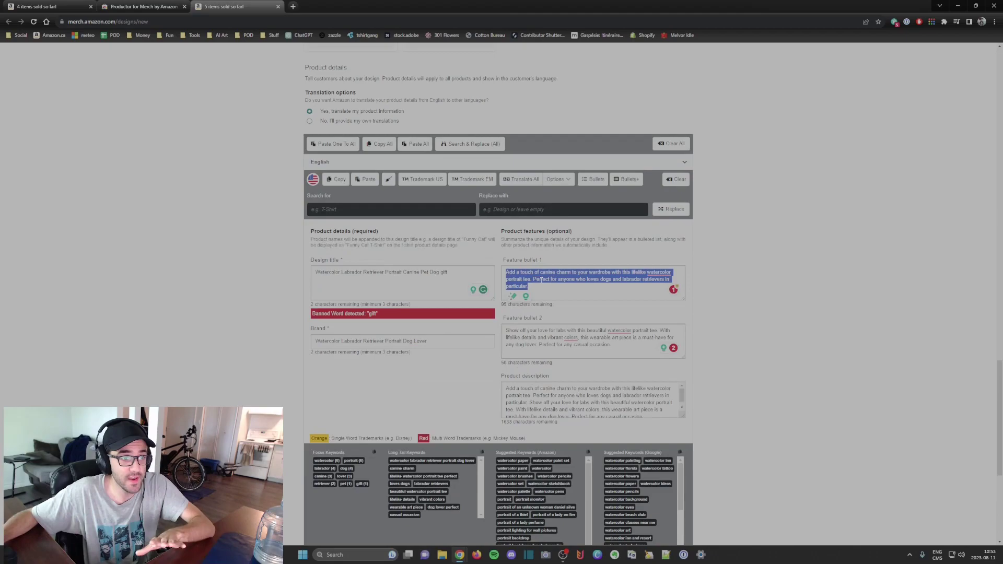
click(418, 179)
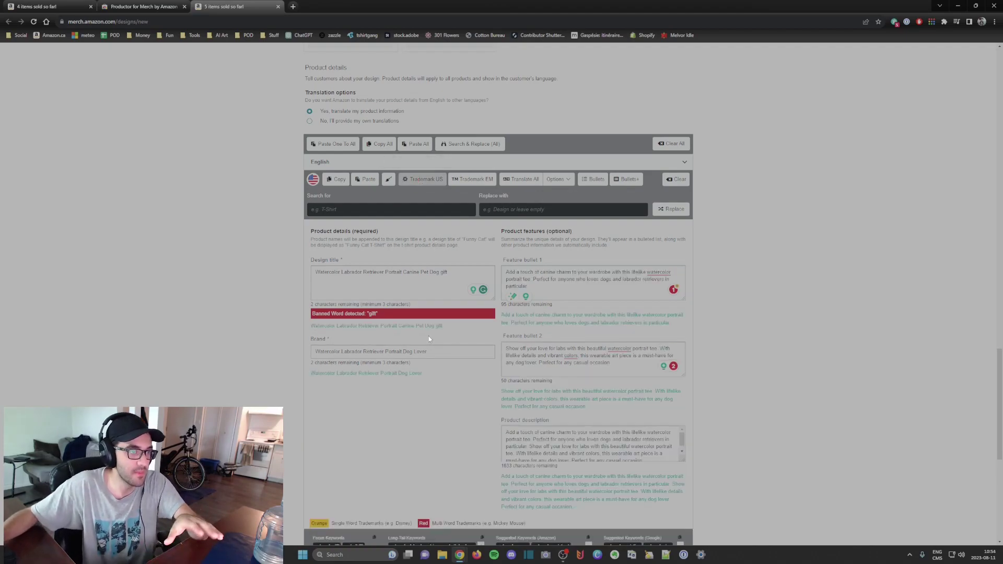
click(462, 179)
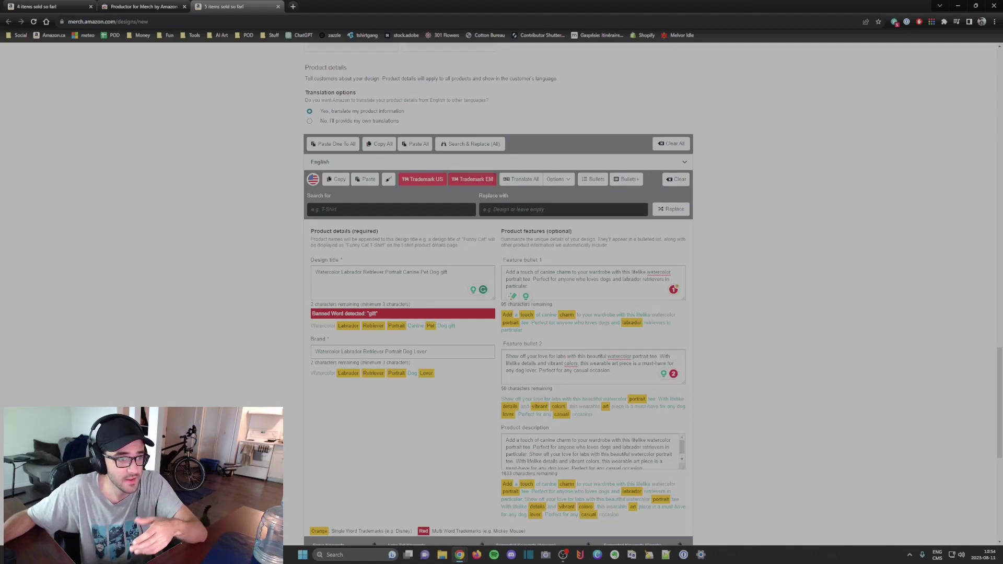
Step: Remove the word "gift" from the end of the English design title and rerun the EM and US trademark checks
key(BackSpace)
key(BackSpace)
key(BackSpace)
key(BackSpace)
key(BackSpace)
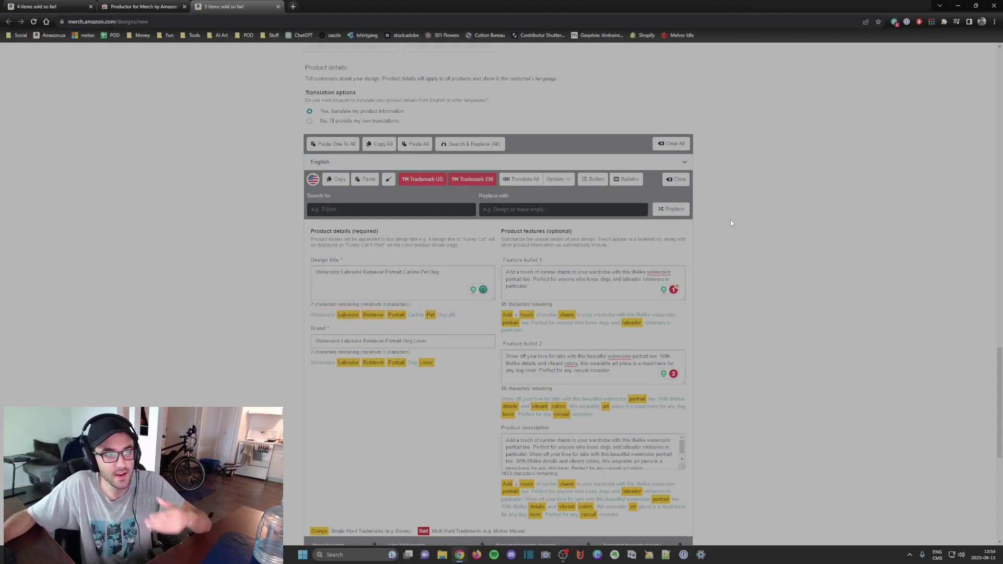
click(478, 180)
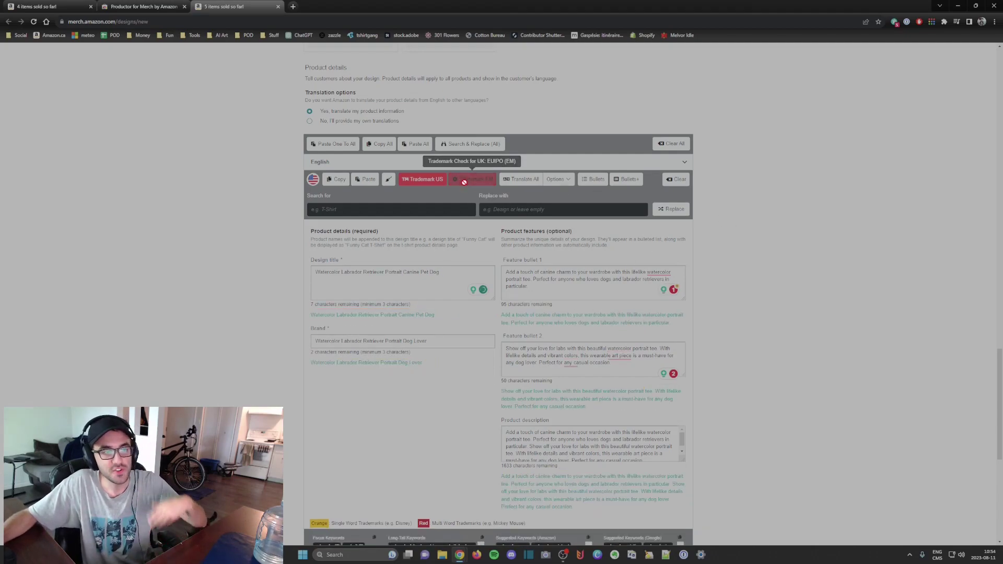
click(428, 181)
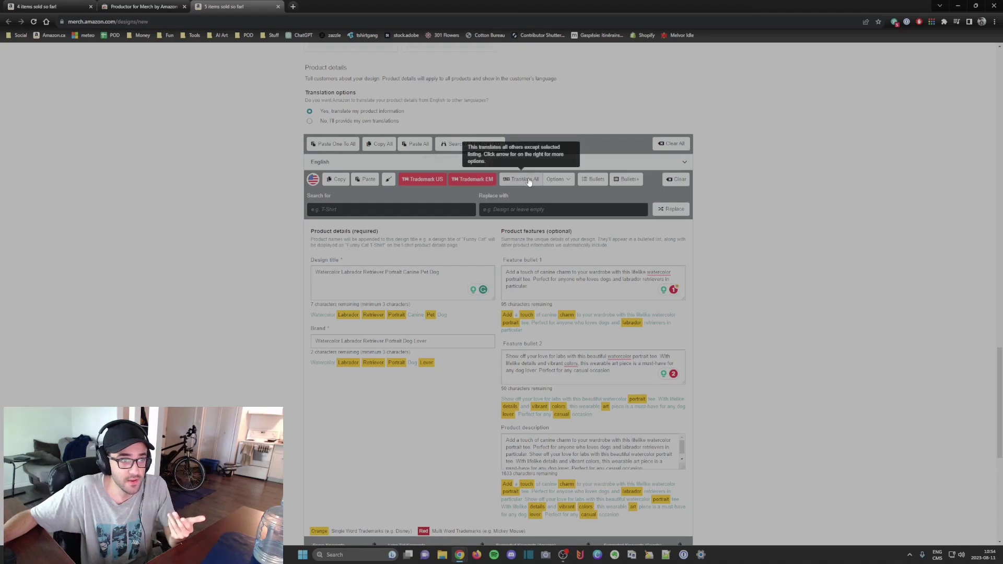
Step: Examine the translation options for the English listing and the keyword suggestions below the product details
scroll(370, 202, up, 2)
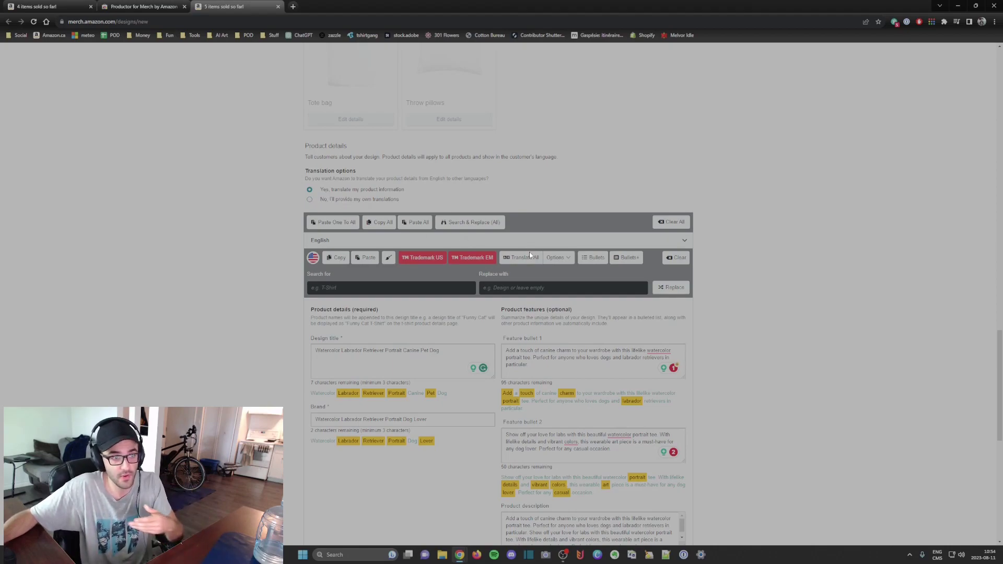
click(560, 259)
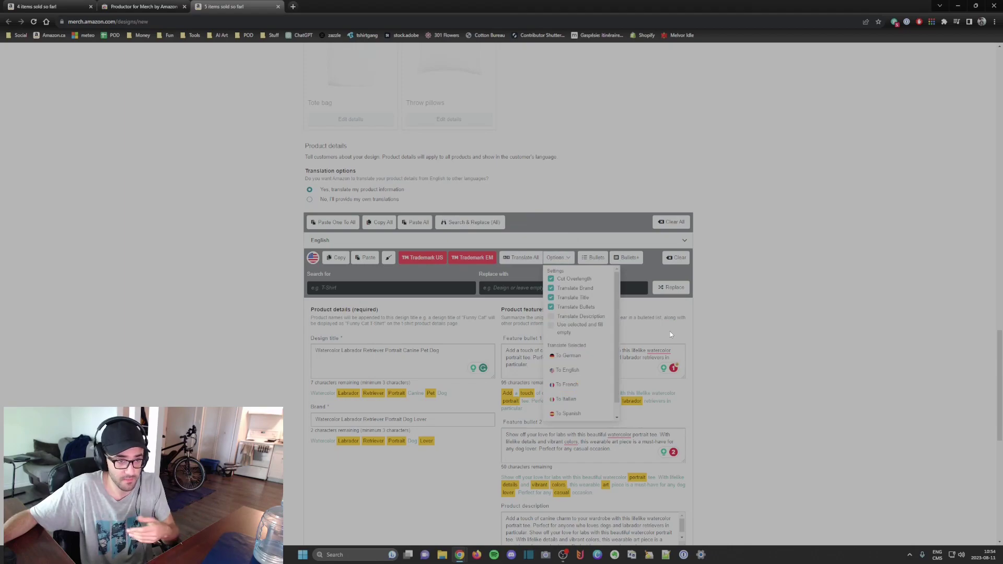
scroll(308, 387, down, 9)
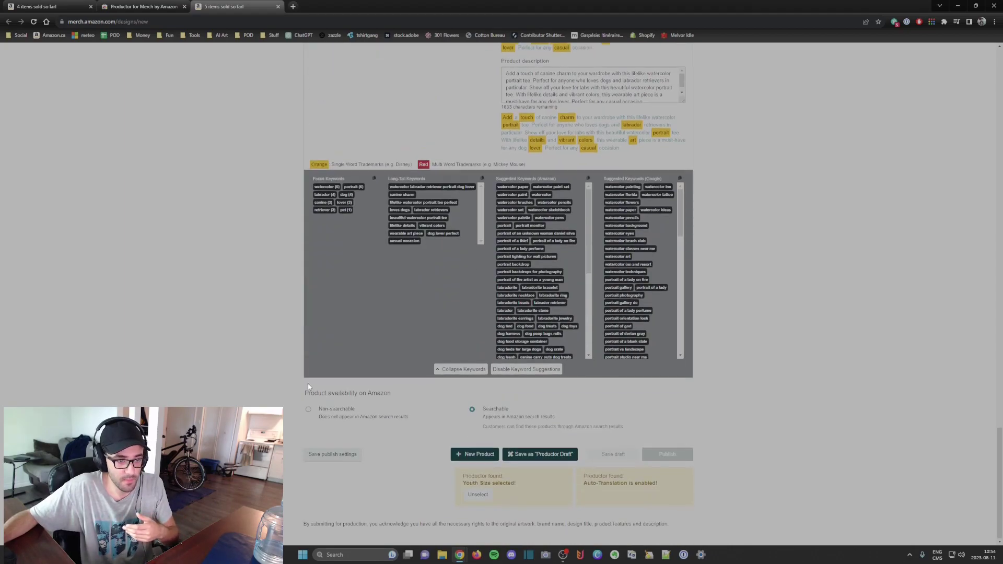
scroll(308, 387, up, 15)
scroll(308, 386, up, 18)
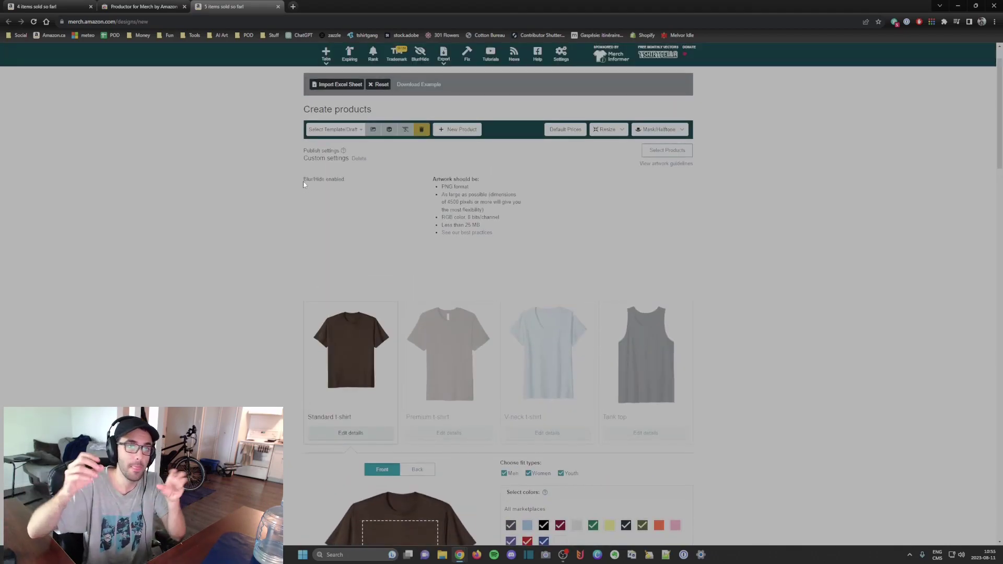
Step: Look over the Productor dashboard widgets and the Statistics page, returning to the dashboard
key(alt+Left)
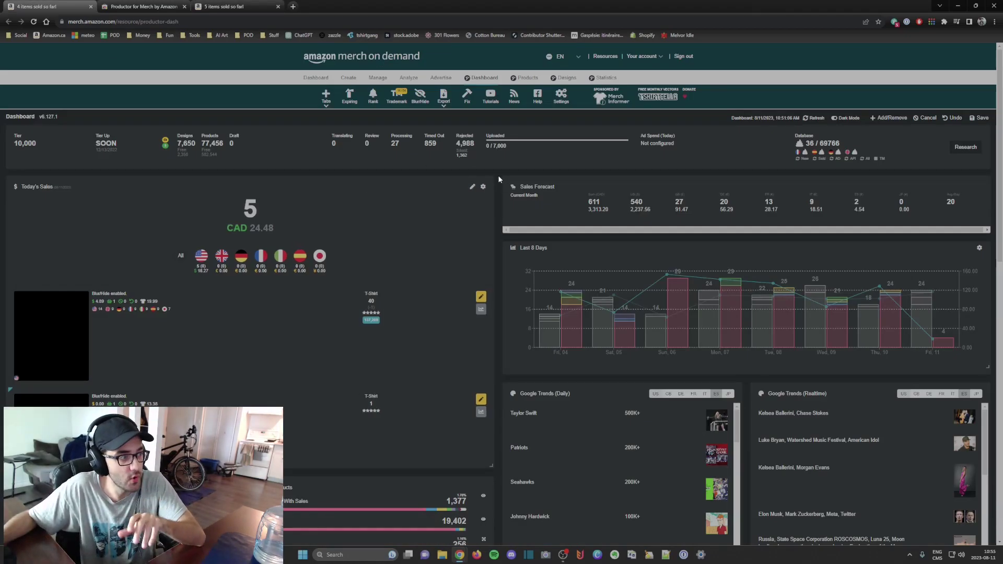
scroll(497, 175, down, 5)
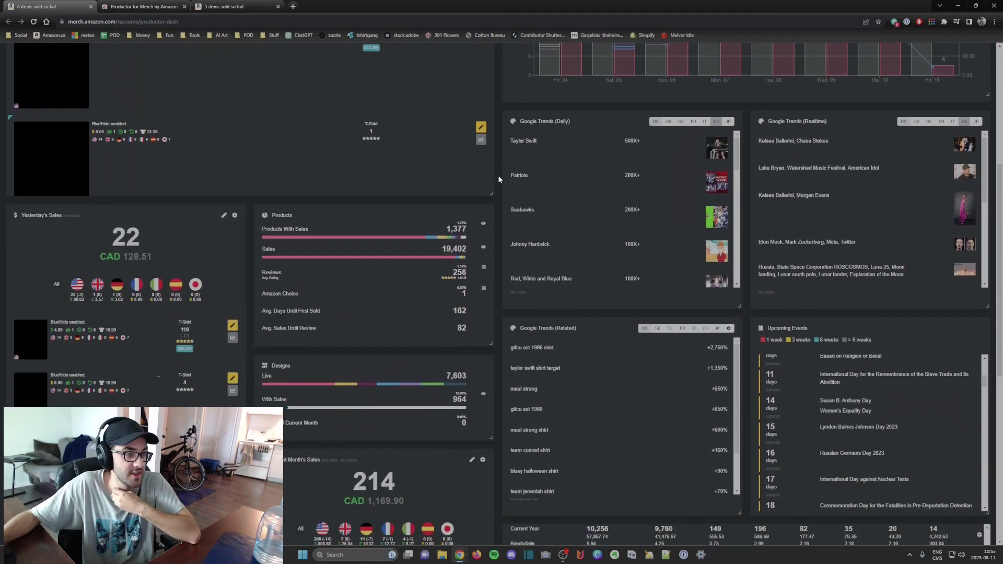
scroll(497, 174, up, 3)
scroll(499, 179, up, 2)
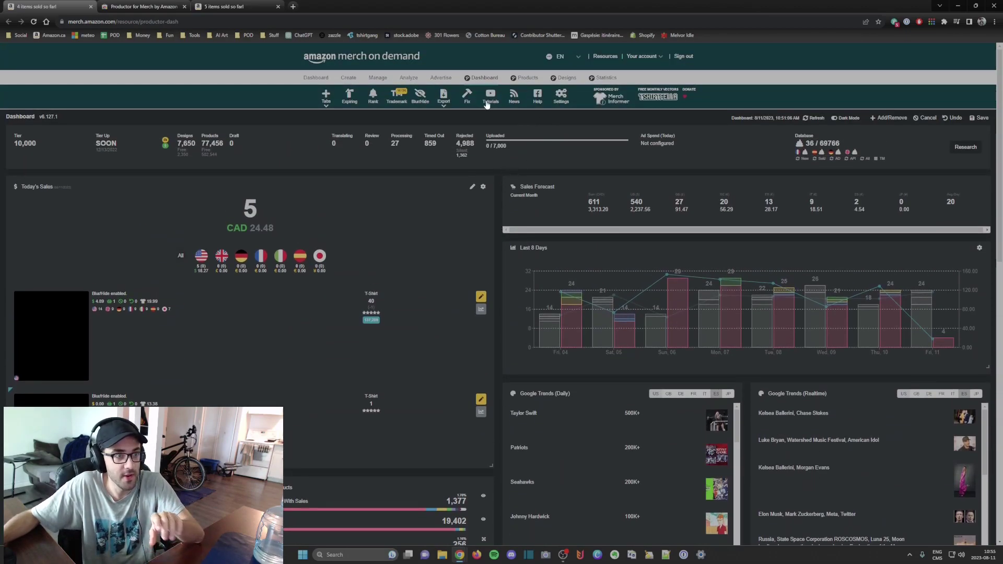
click(600, 80)
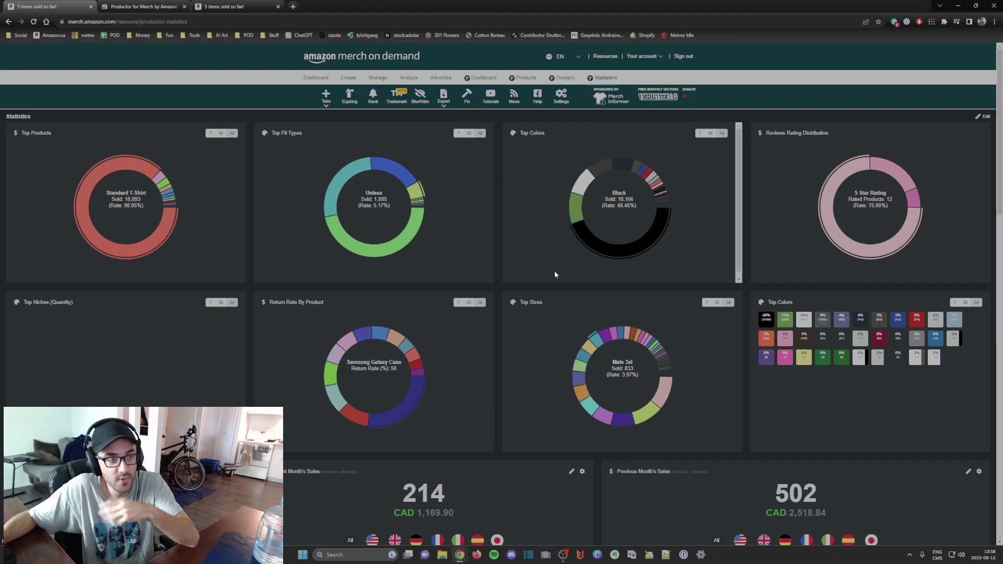
click(480, 77)
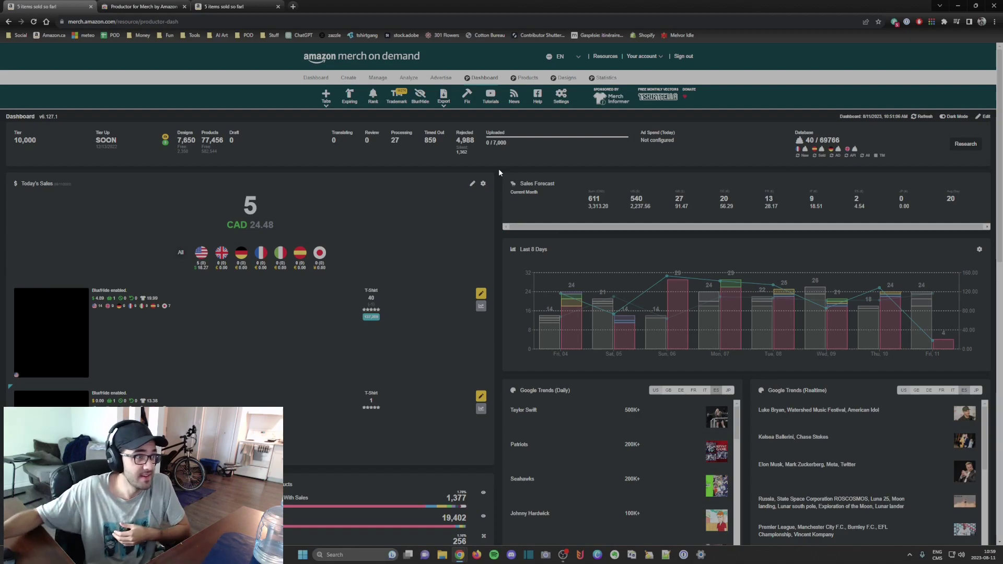
Step: Open Amazon.ca in a new browser tab and go to the Kindle Paperwhite Signature Edition Essentials Bundle product page
click(293, 6)
click(56, 35)
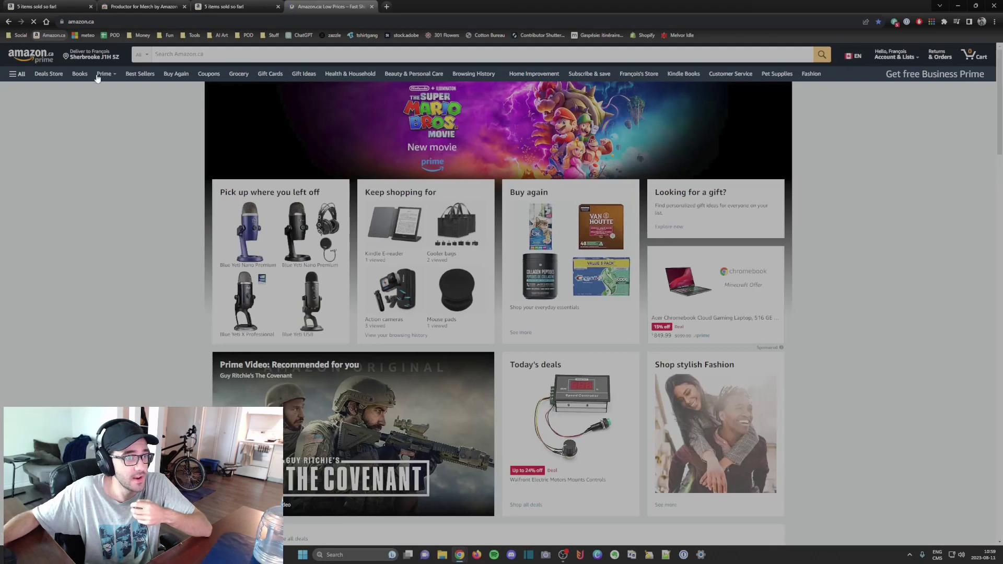
click(404, 232)
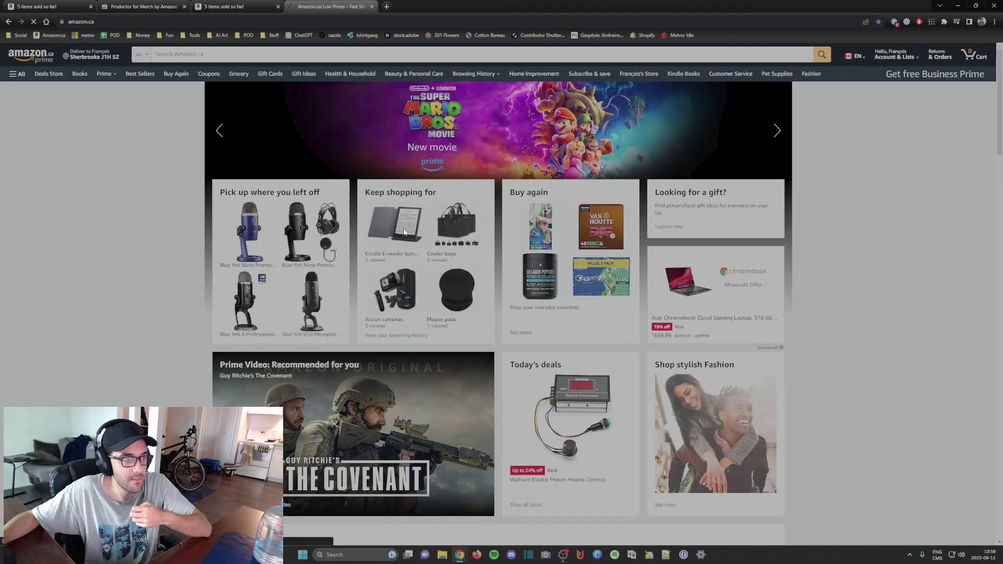
scroll(282, 209, down, 2)
scroll(288, 186, up, 2)
click(288, 186)
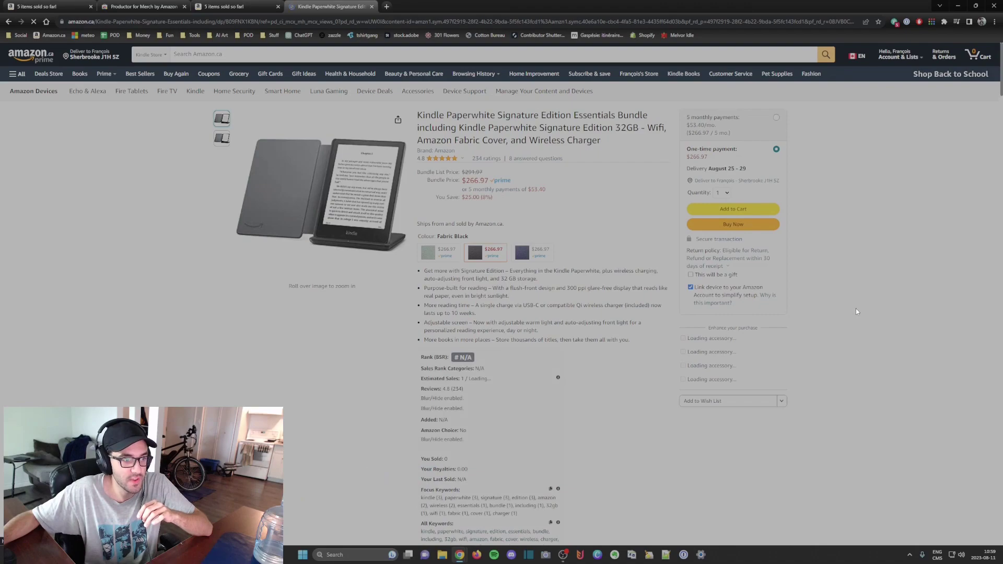
Step: Examine Productor's research data on the Kindle product page, including the BSR rank, sales rank categories, added date and focus keywords
scroll(421, 248, down, 2)
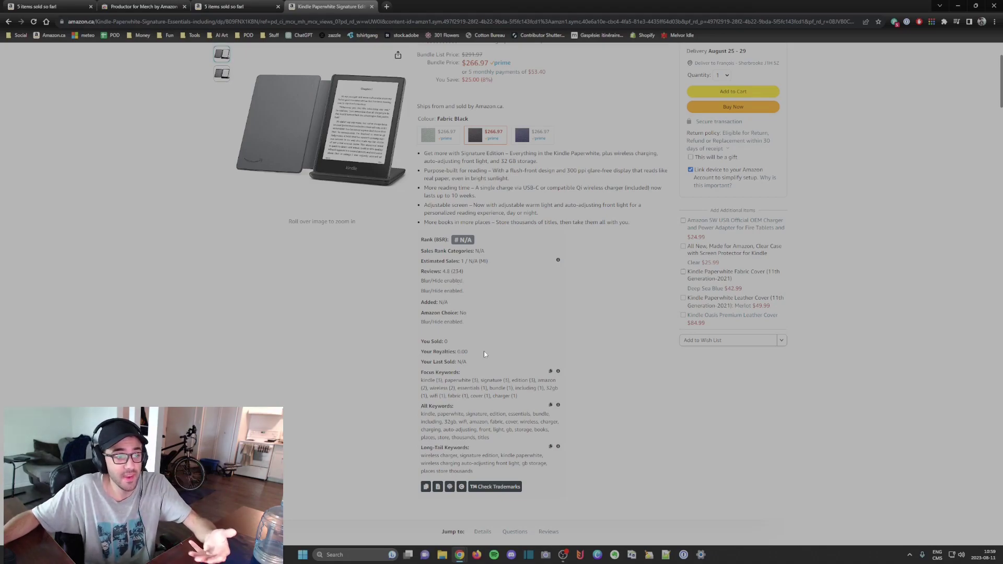
drag(459, 373, 420, 373)
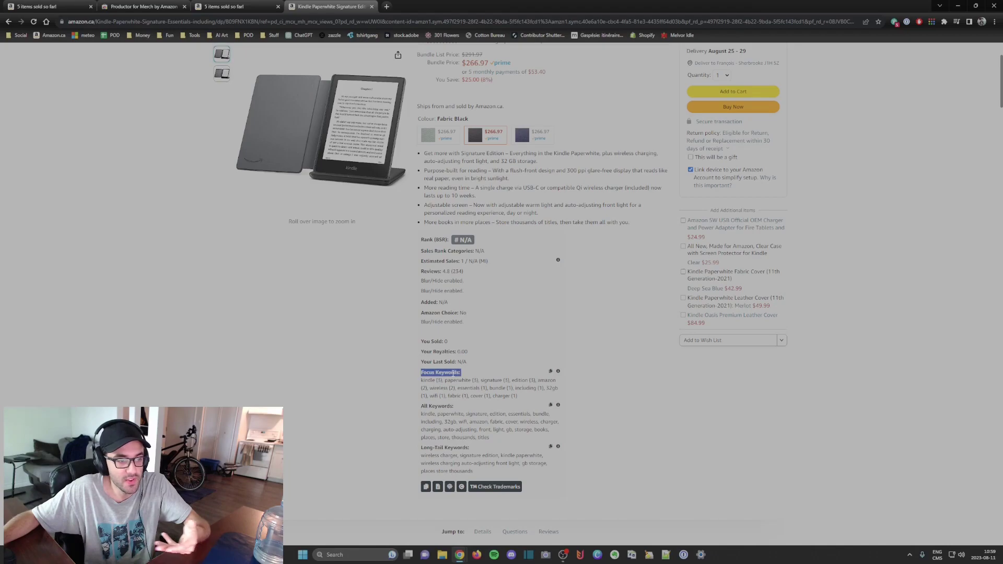
drag(449, 240, 420, 239)
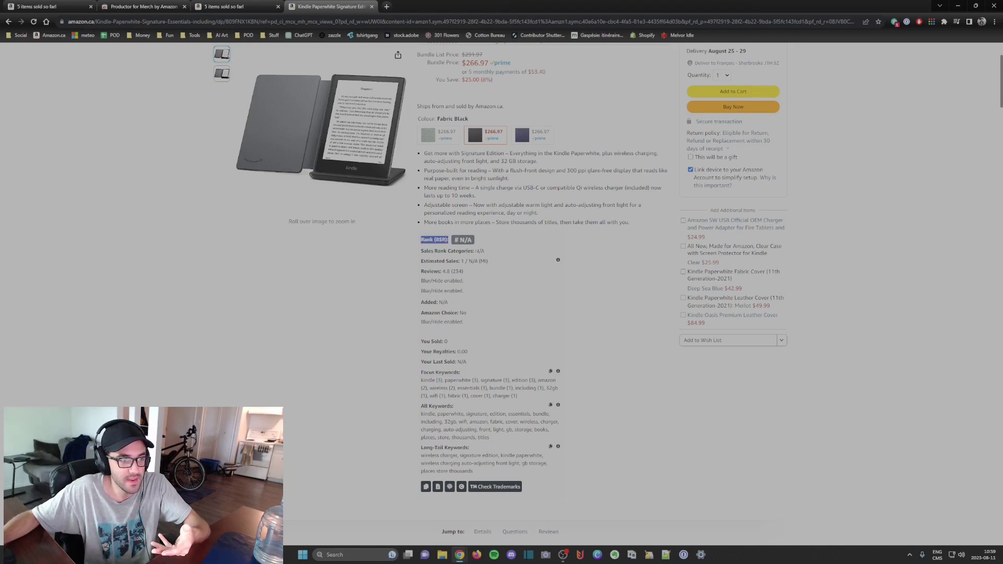
triple_click(438, 239)
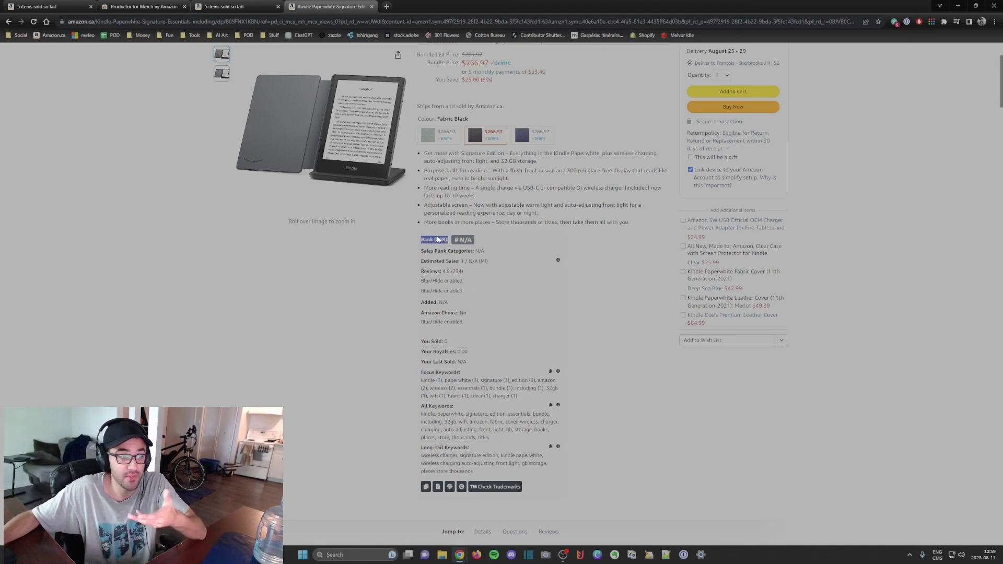
double_click(439, 239)
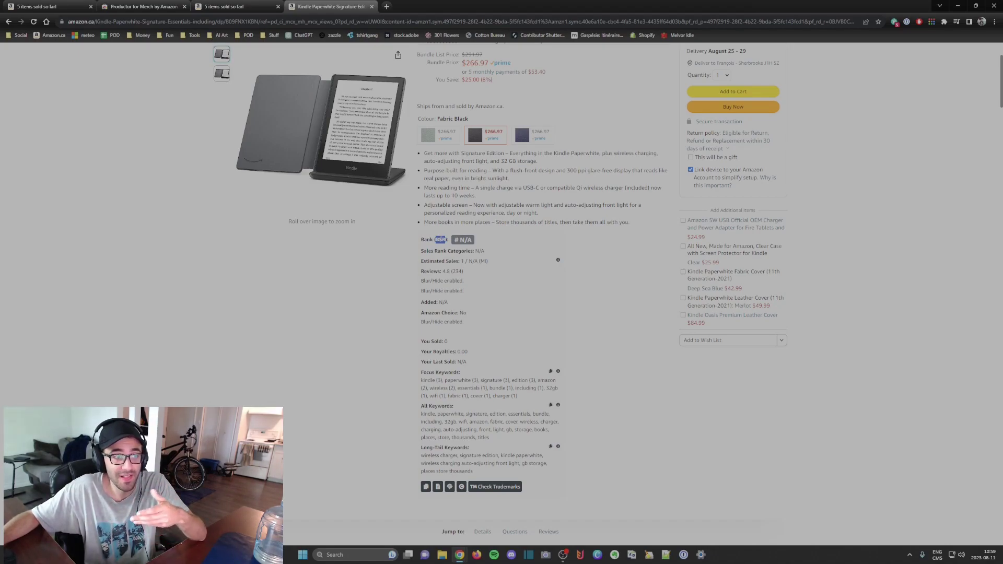
triple_click(453, 292)
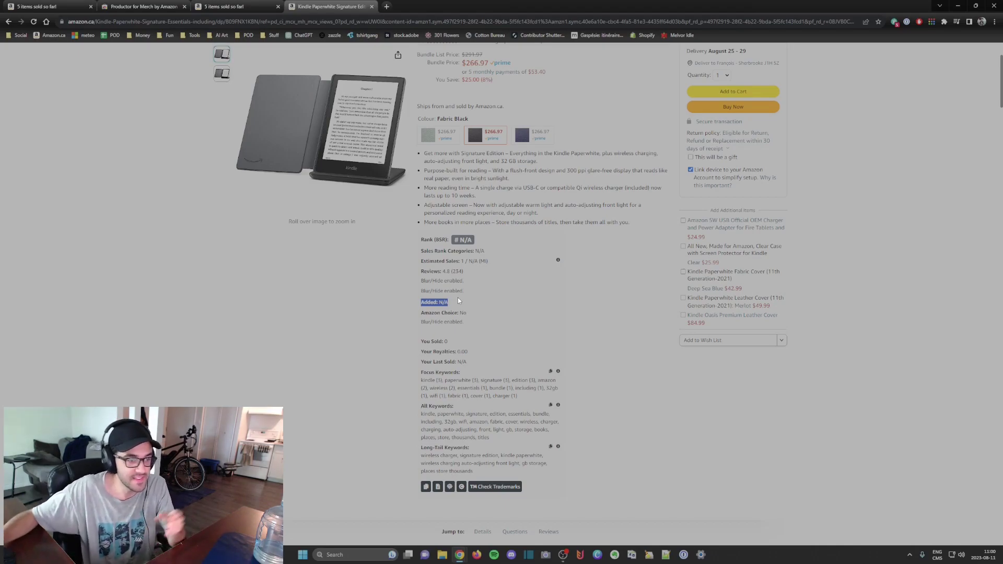
click(477, 383)
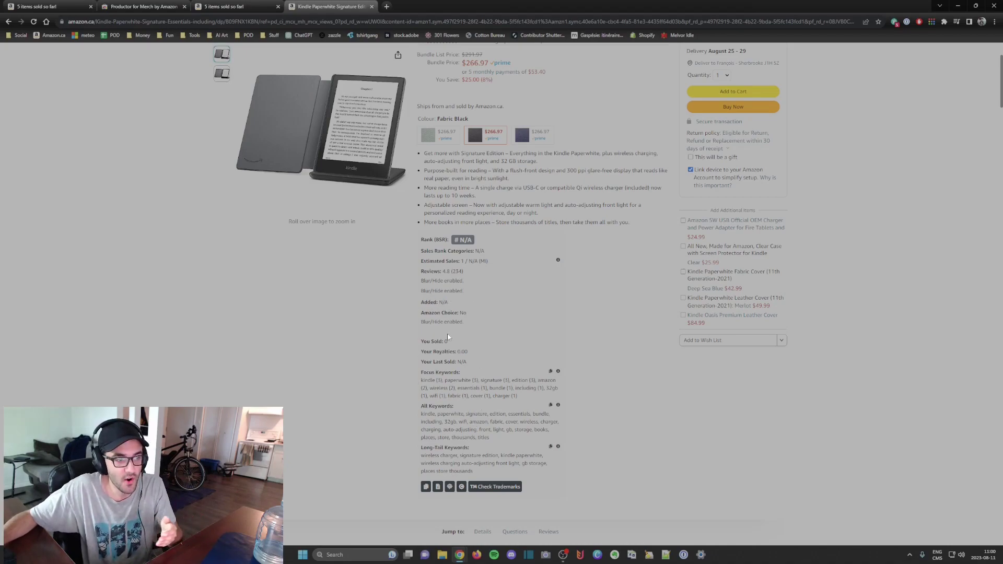
triple_click(454, 252)
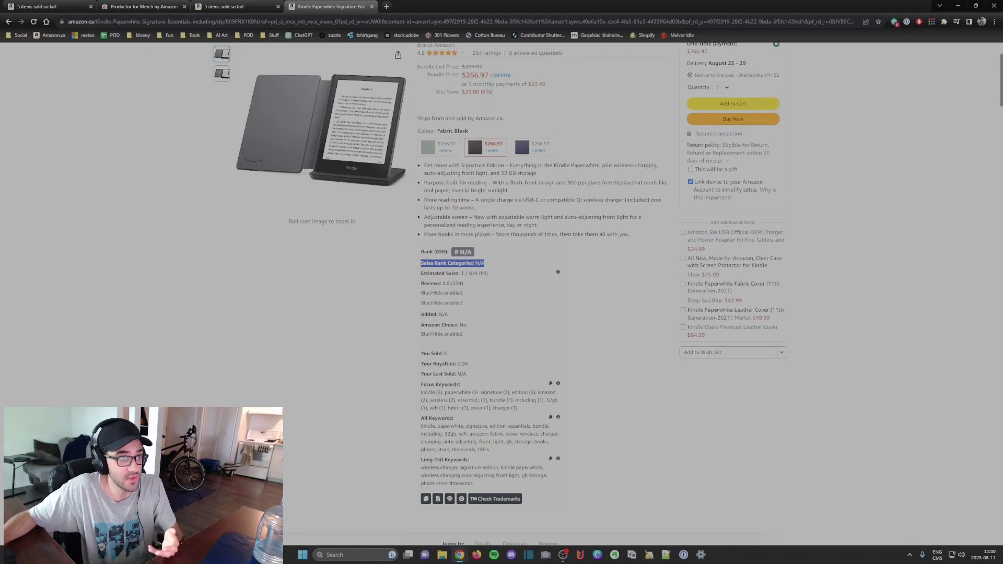
scroll(475, 407, up, 2)
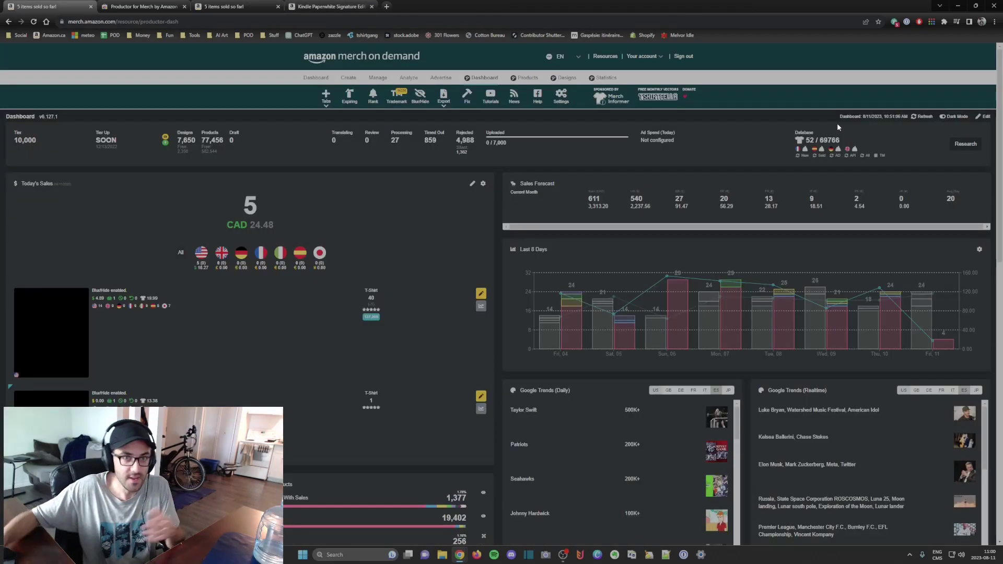
Step: Review the Productor extension's popup settings, including the research toggles for Amazon pages, Keep Logged In and Dark Mode
click(894, 22)
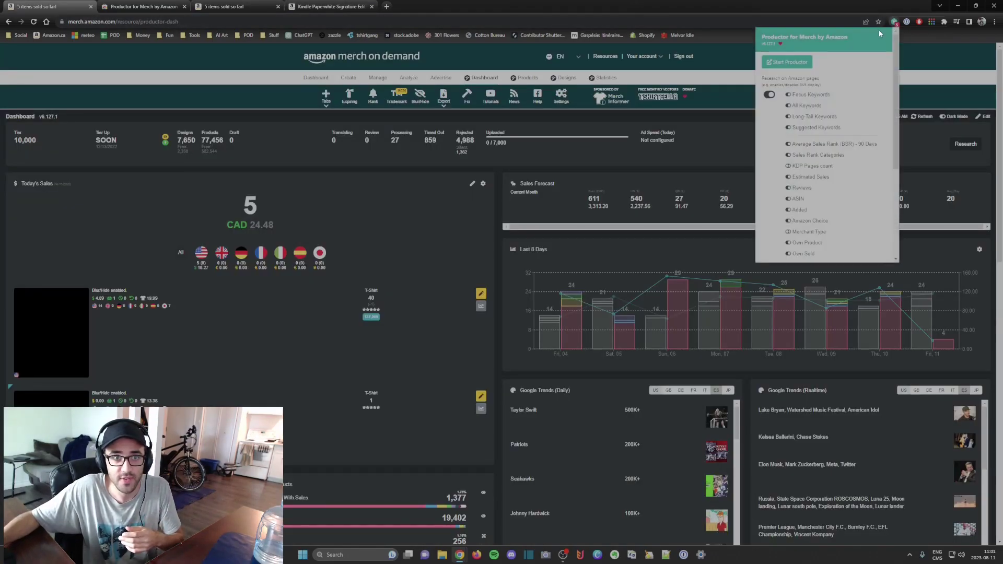
scroll(836, 141, down, 2)
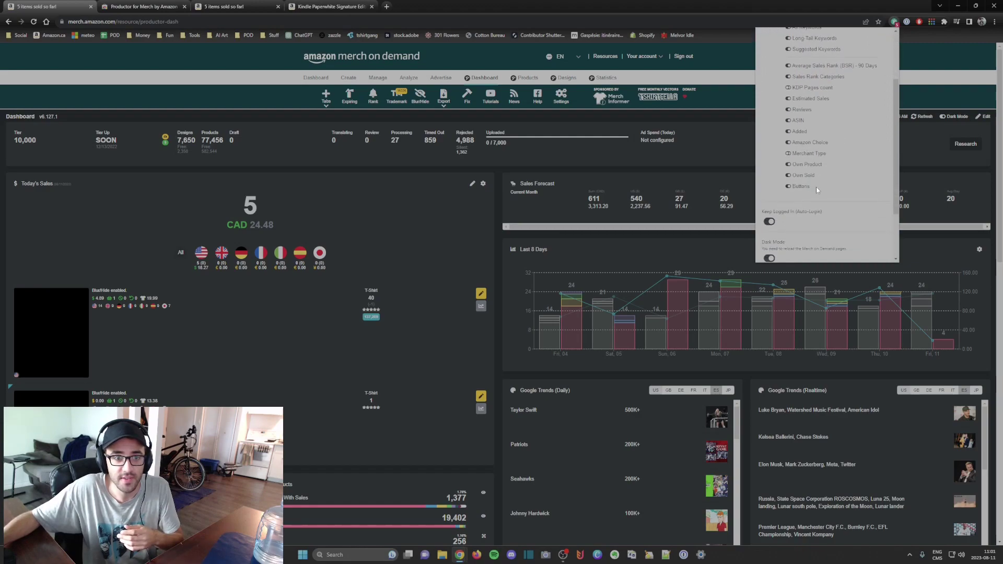
scroll(807, 201, down, 2)
scroll(823, 164, up, 4)
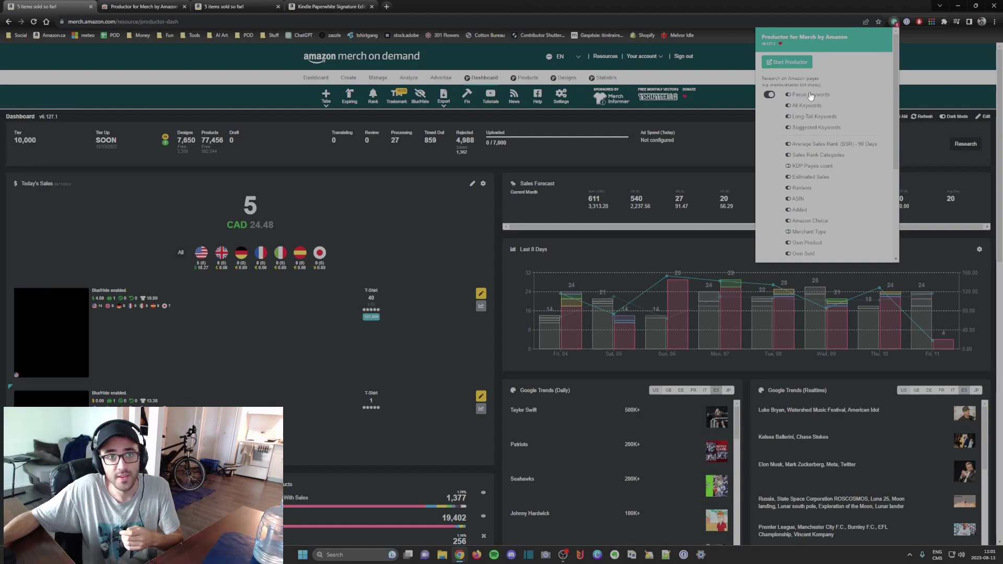
click(895, 23)
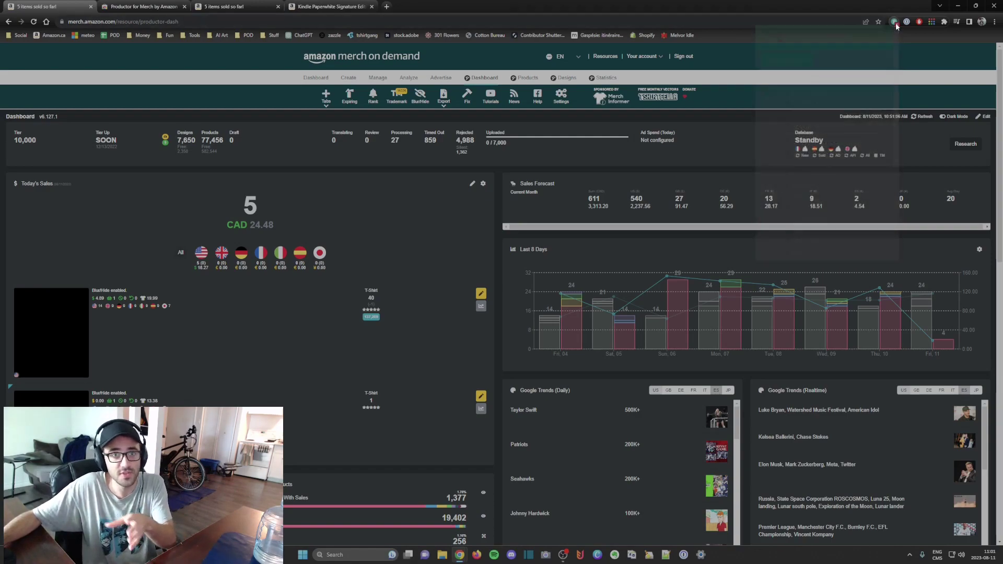
Step: Start Productor from the extension's popup and look over the dashboard in the new browser tab
click(896, 24)
click(799, 62)
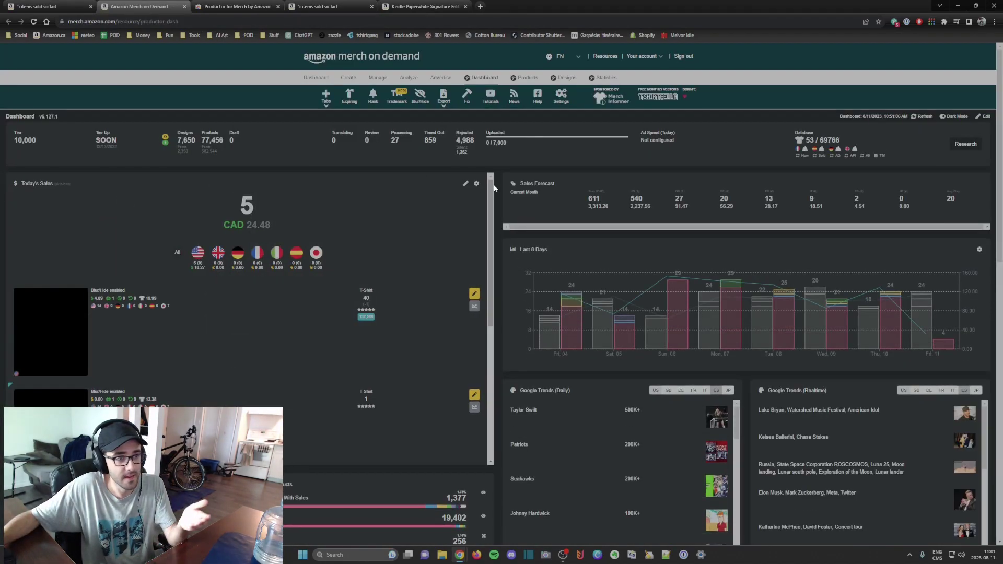
scroll(496, 187, down, 2)
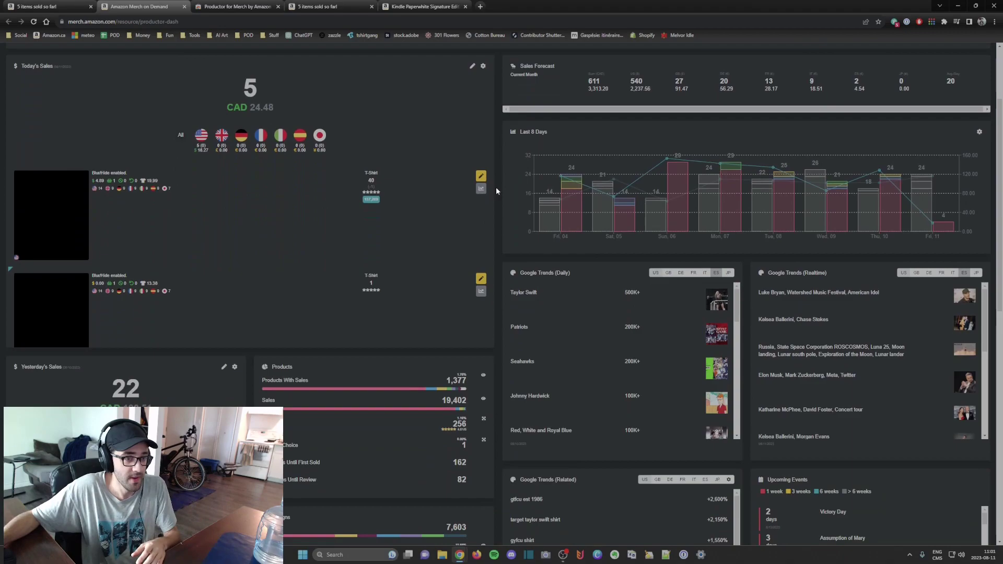
scroll(496, 191, up, 2)
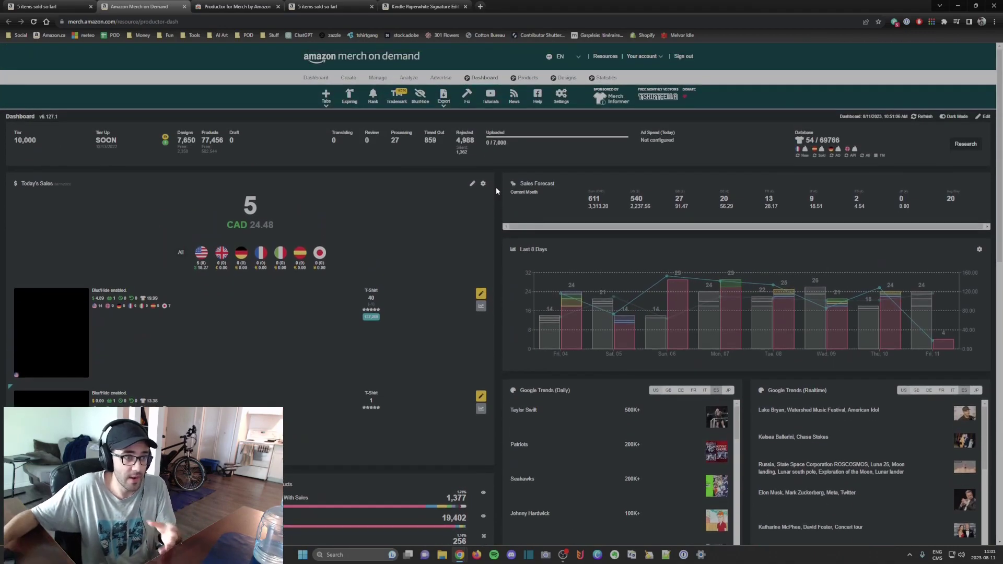